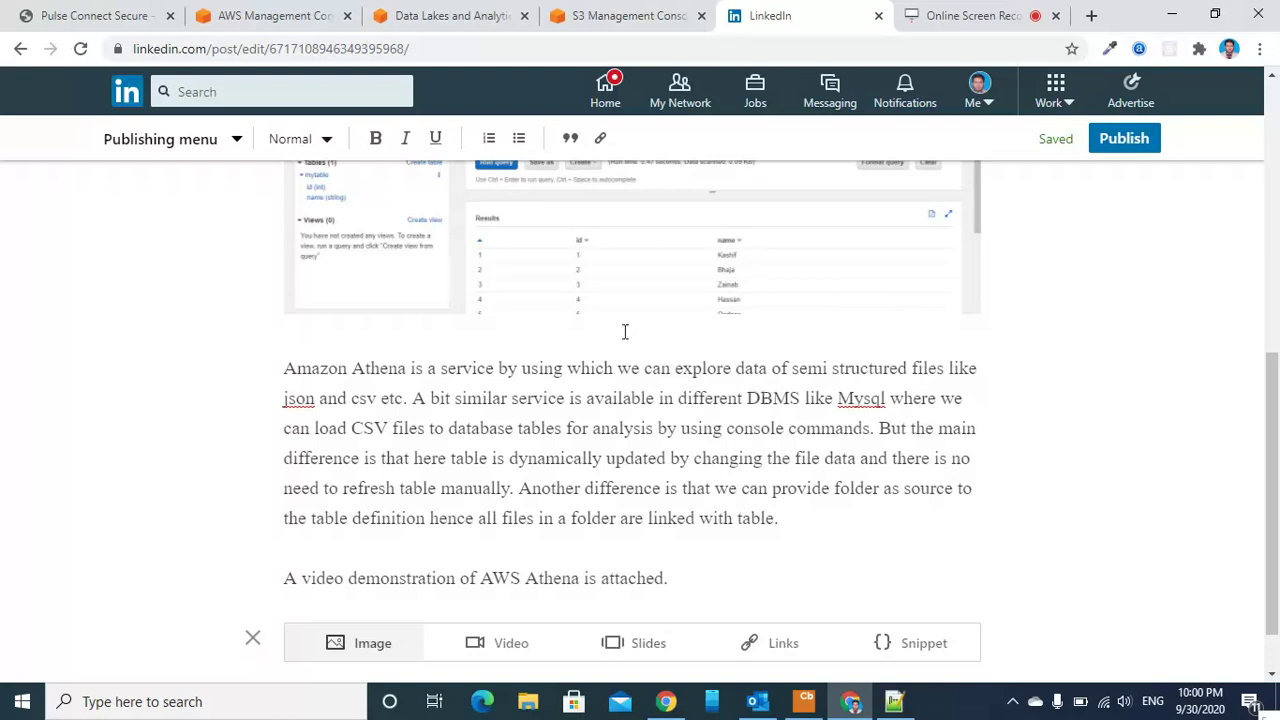
- In the AWS console tab, open S3 and create a bucket named bucket73 in US East (Ohio) with default options and permissions
left_click(256, 12)
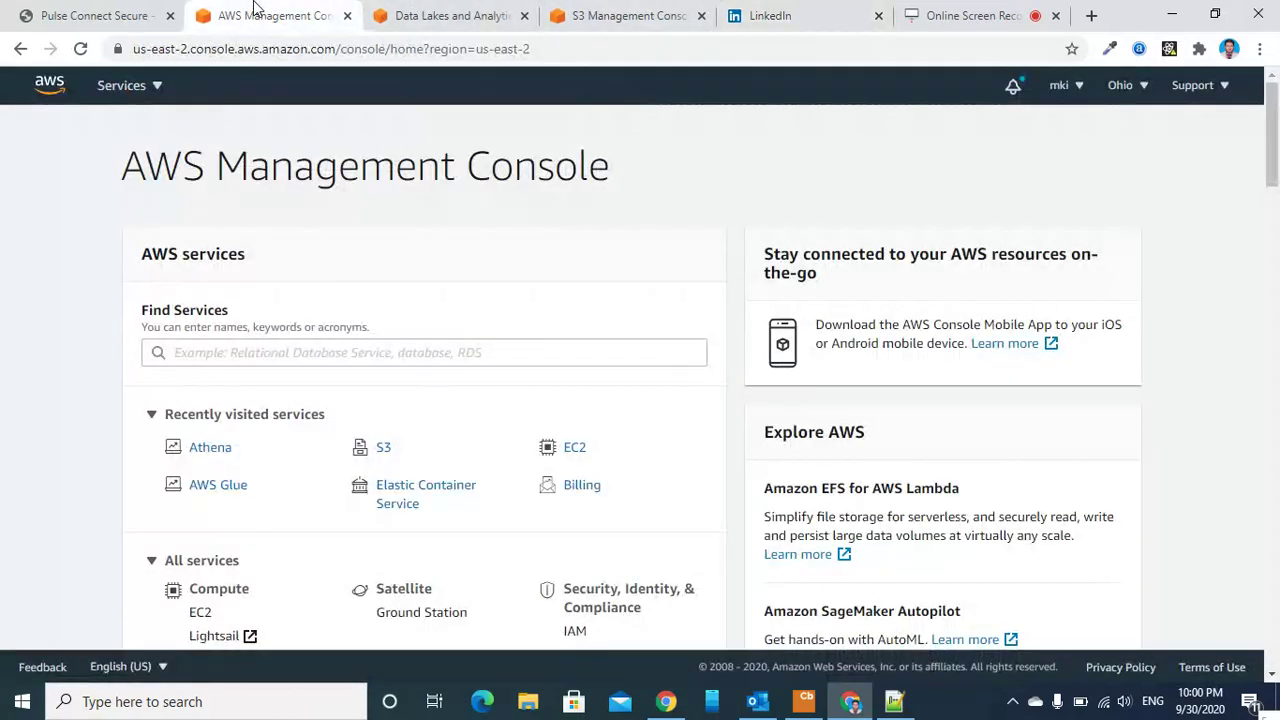
left_click(382, 449)
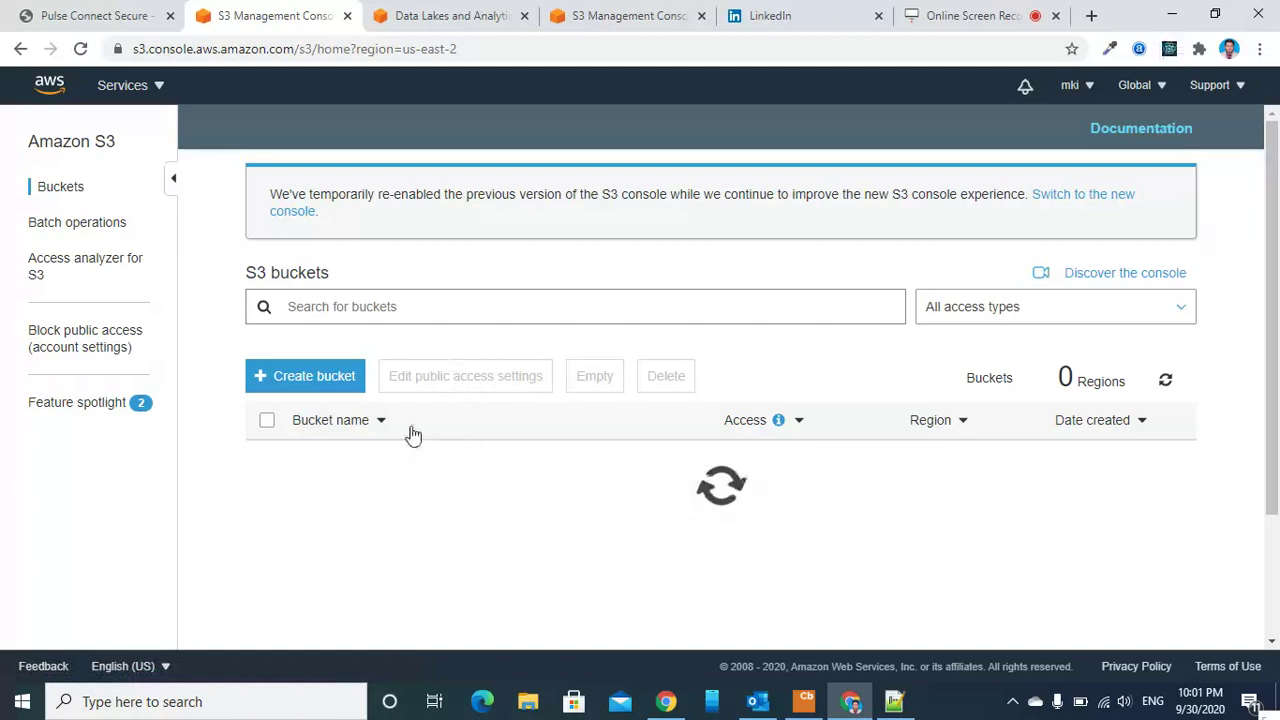
left_click(325, 380)
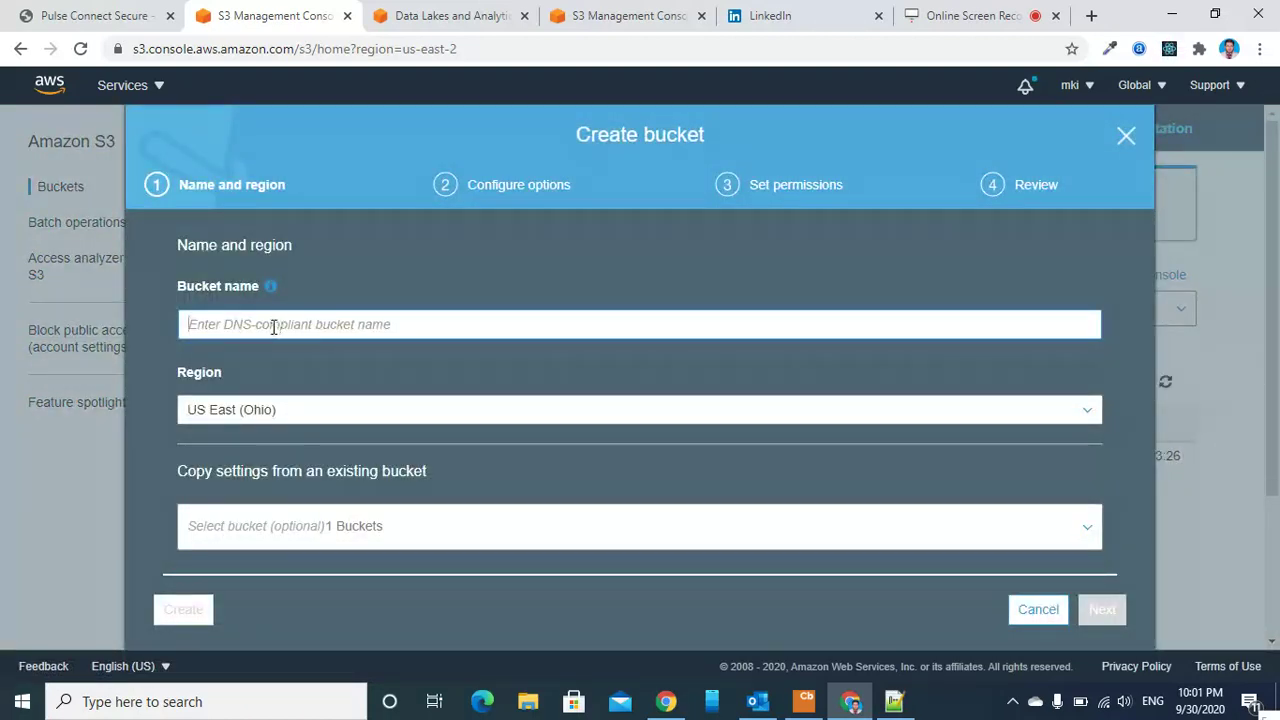
type("bucket73")
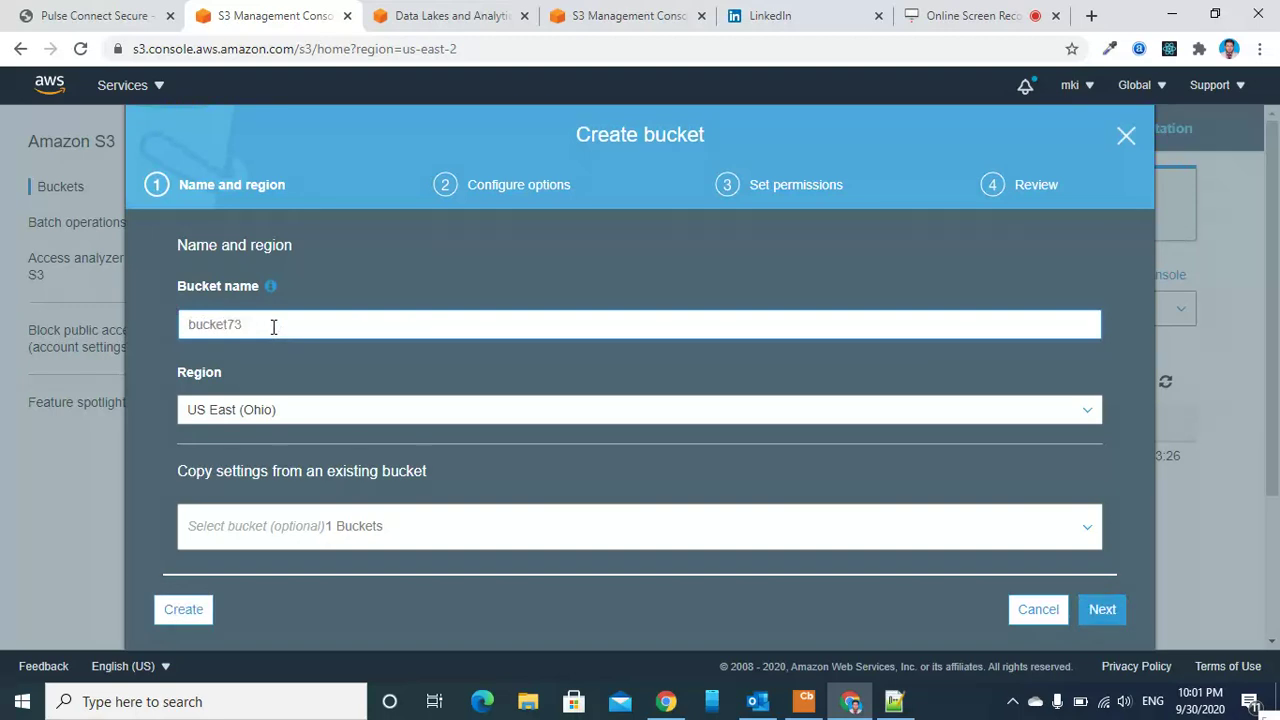
left_click(1100, 610)
left_click(1099, 612)
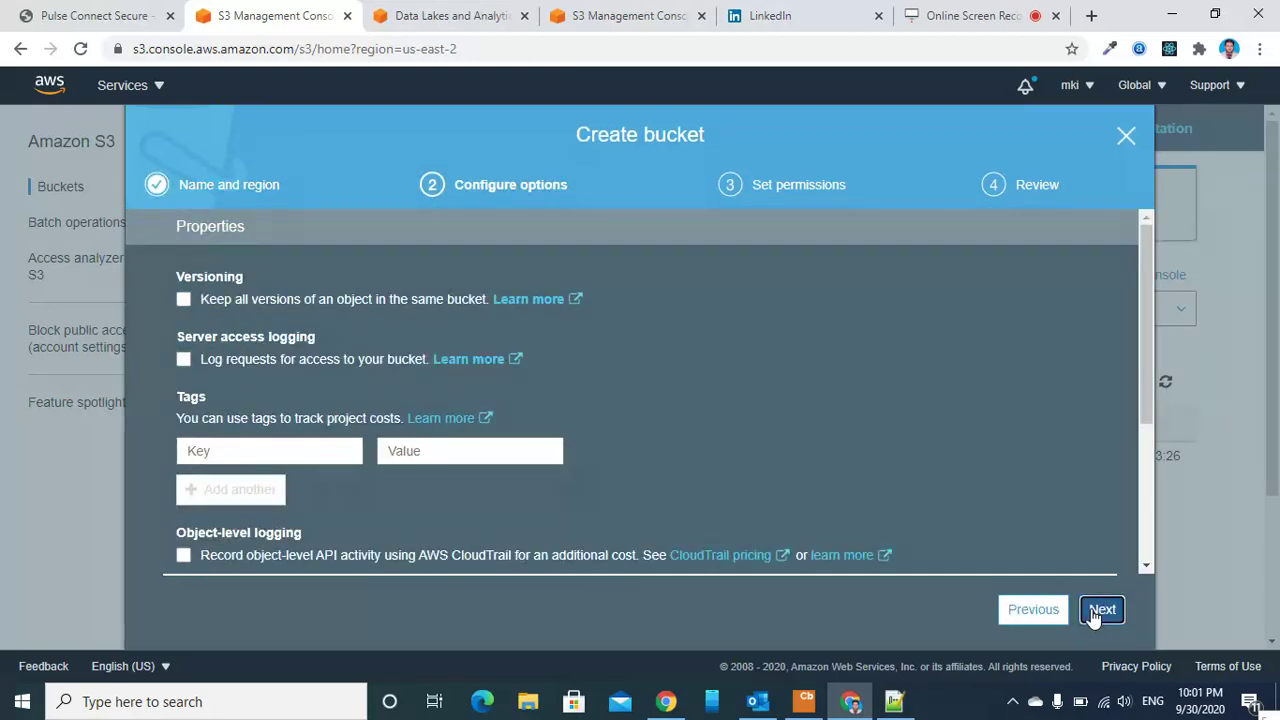
left_click(1101, 612)
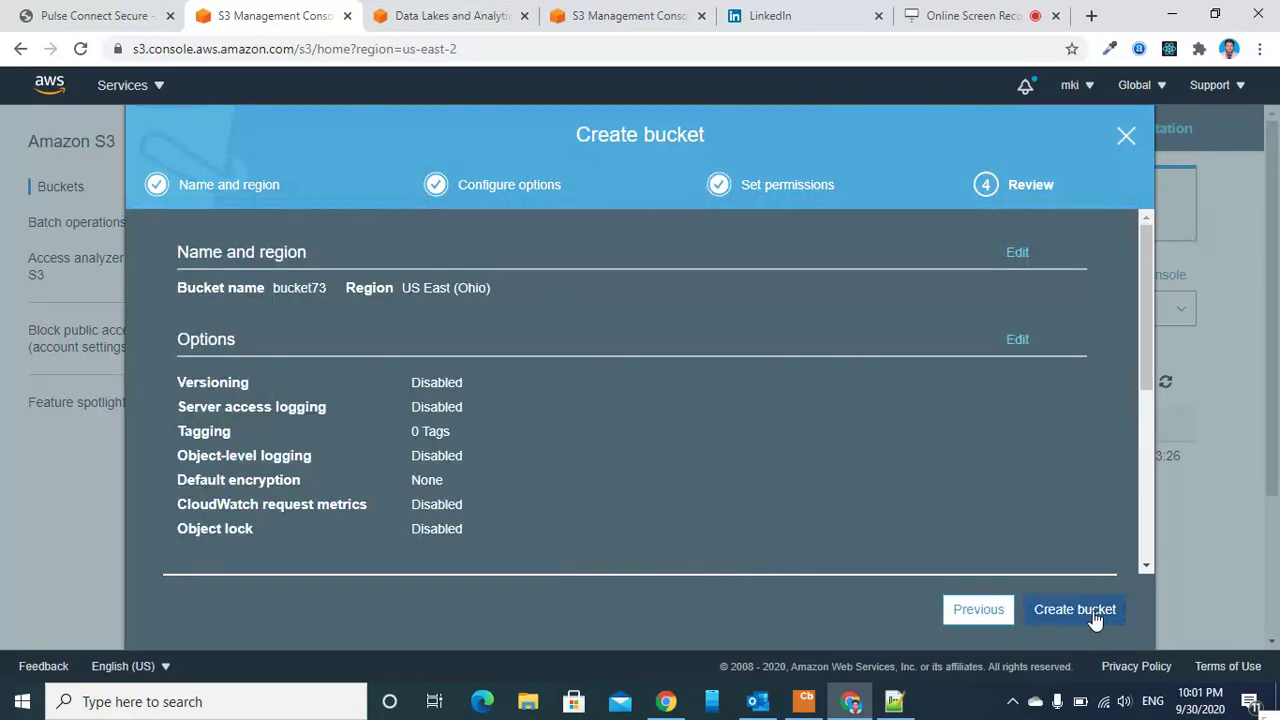
left_click(1093, 611)
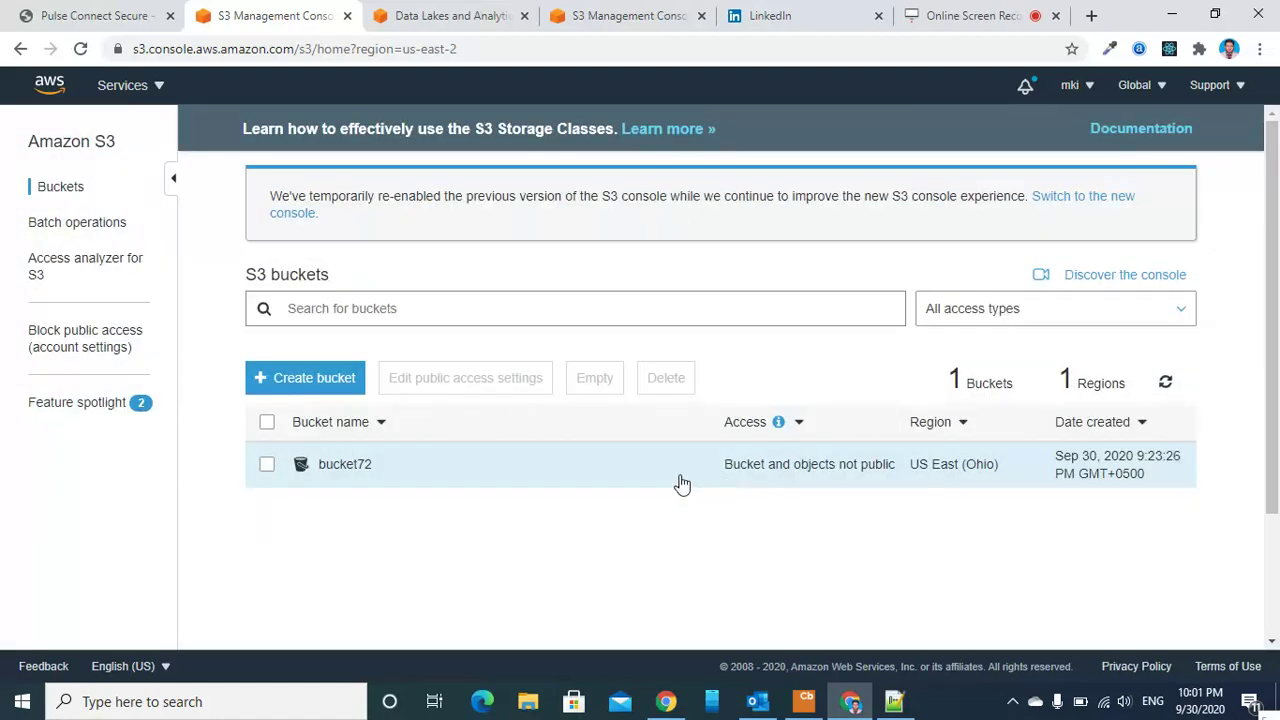
- Create a folder named folder73 inside bucket73 using the bucket's encryption settings, and open the folder
left_click(350, 512)
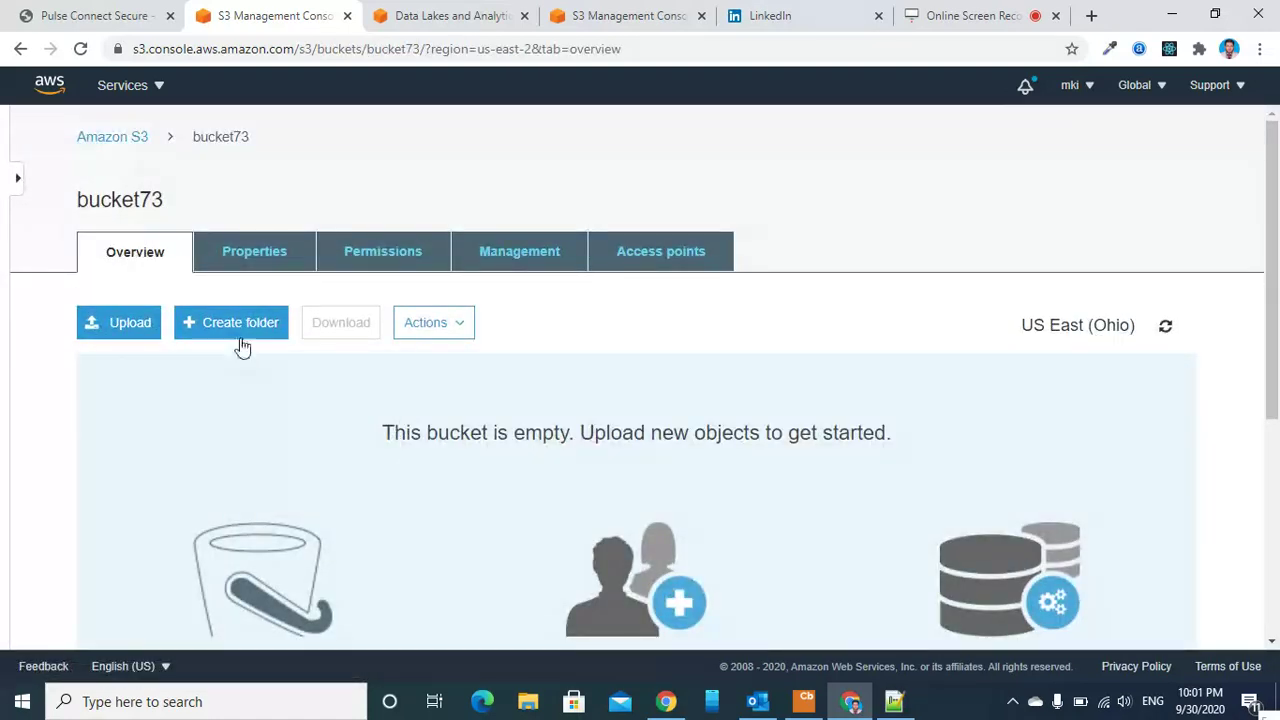
left_click(240, 325)
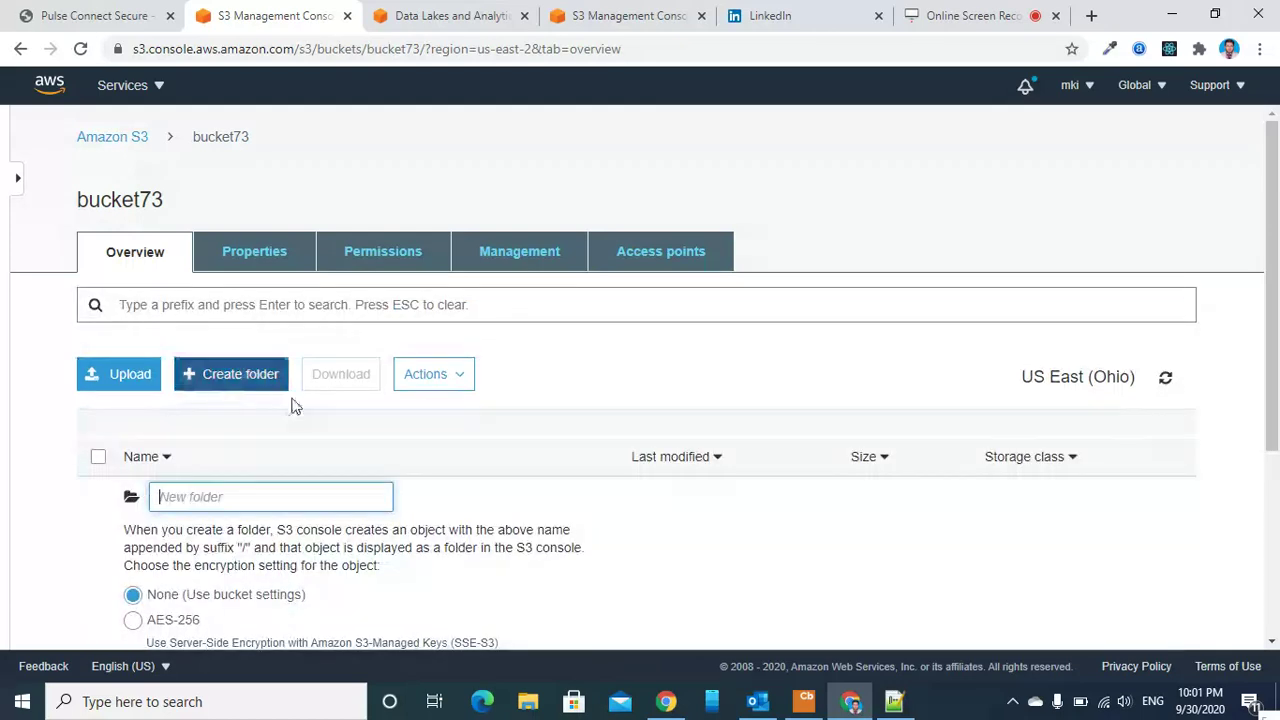
type("folder73")
left_click(228, 380)
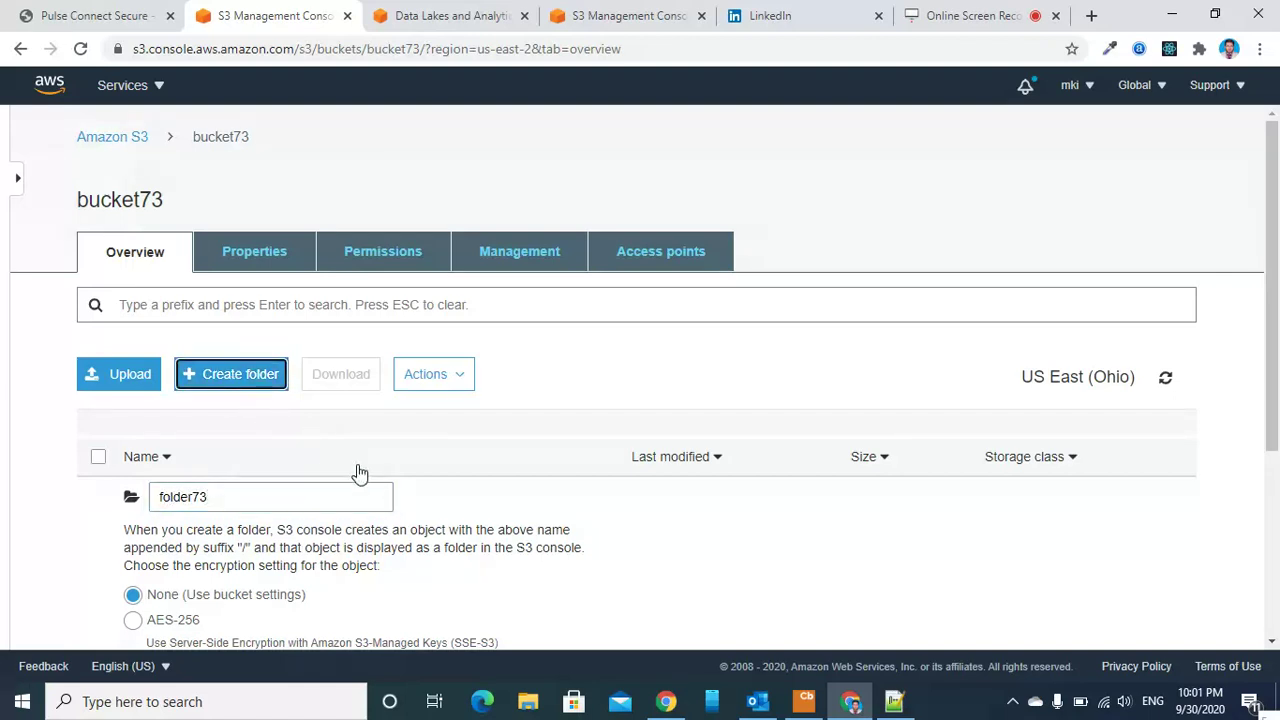
scroll(371, 461, "down", 1)
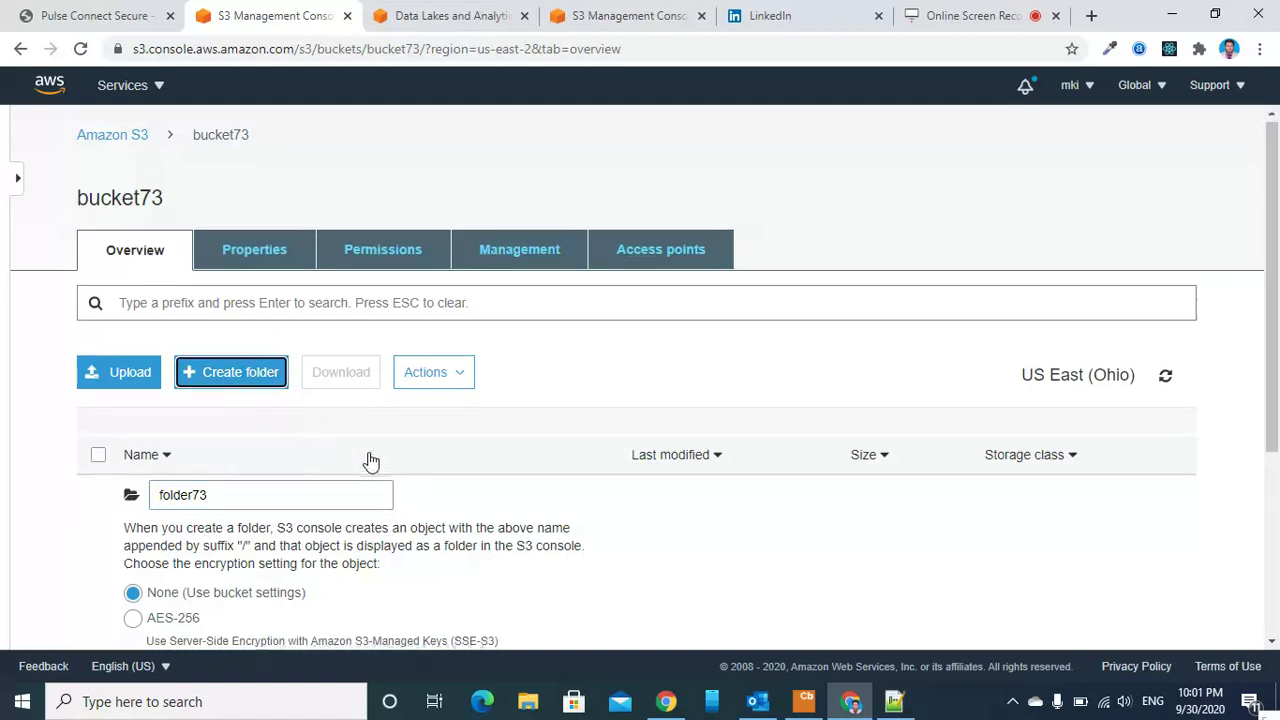
scroll(371, 461, "down", 2)
left_click(169, 545)
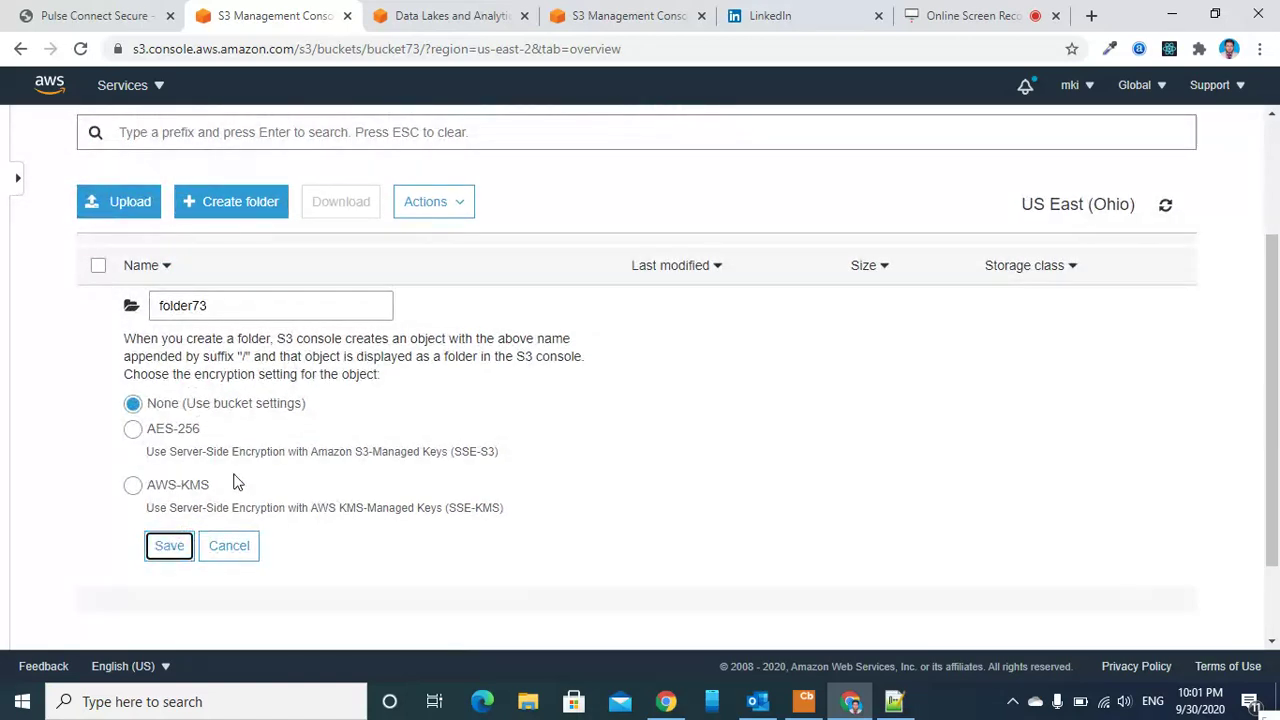
left_click(183, 305)
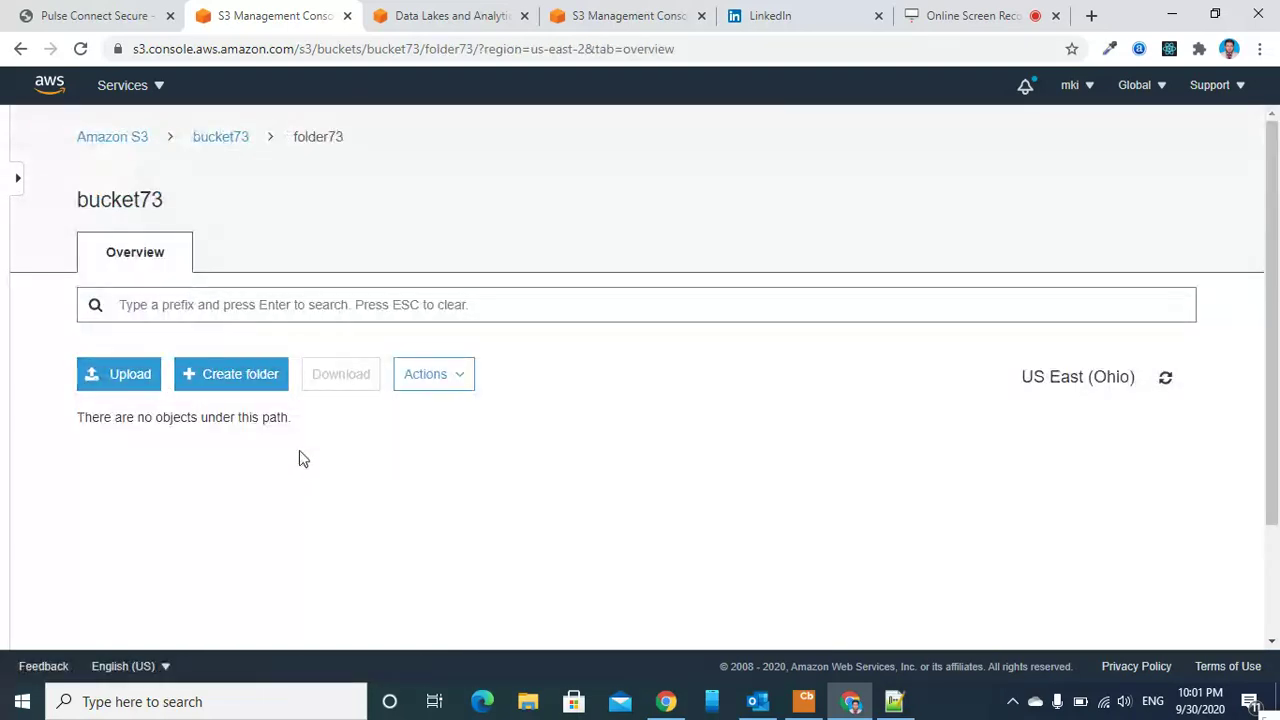
- Switch to the desktop and examine the rows of names.csv in Notepad++
key("super+d")
left_click(601, 500)
right_click(601, 497)
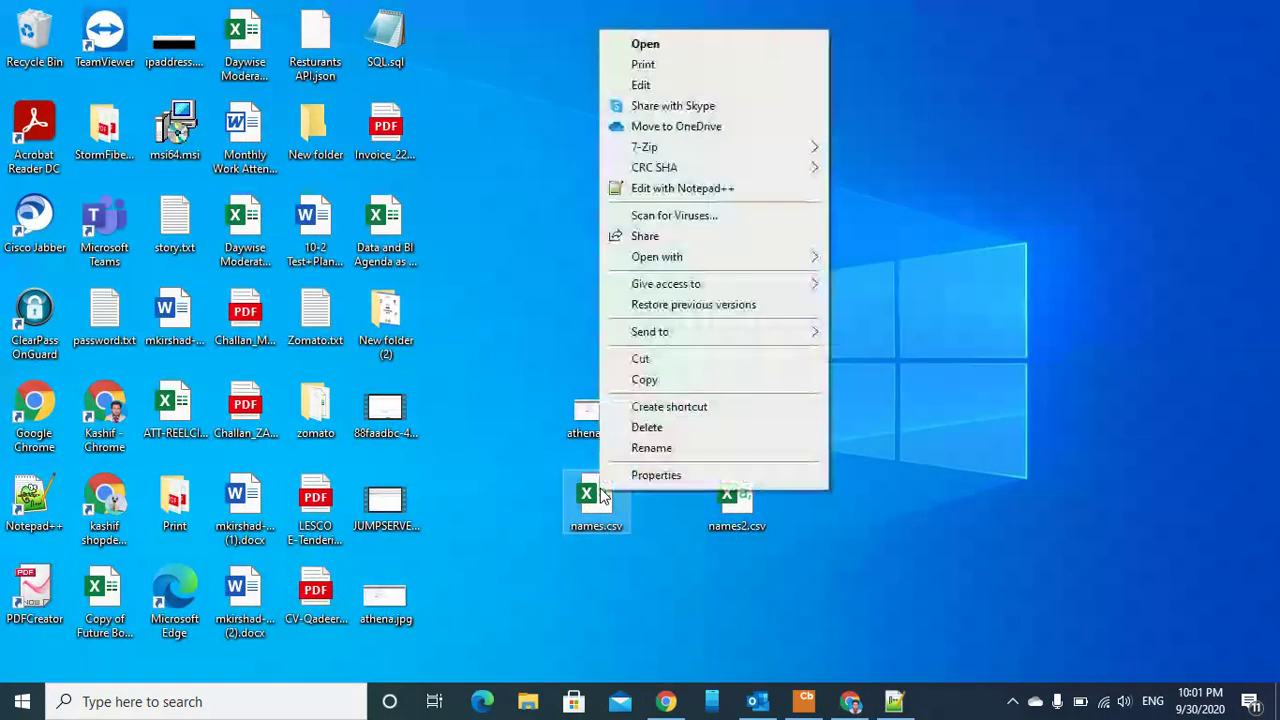
left_click(664, 191)
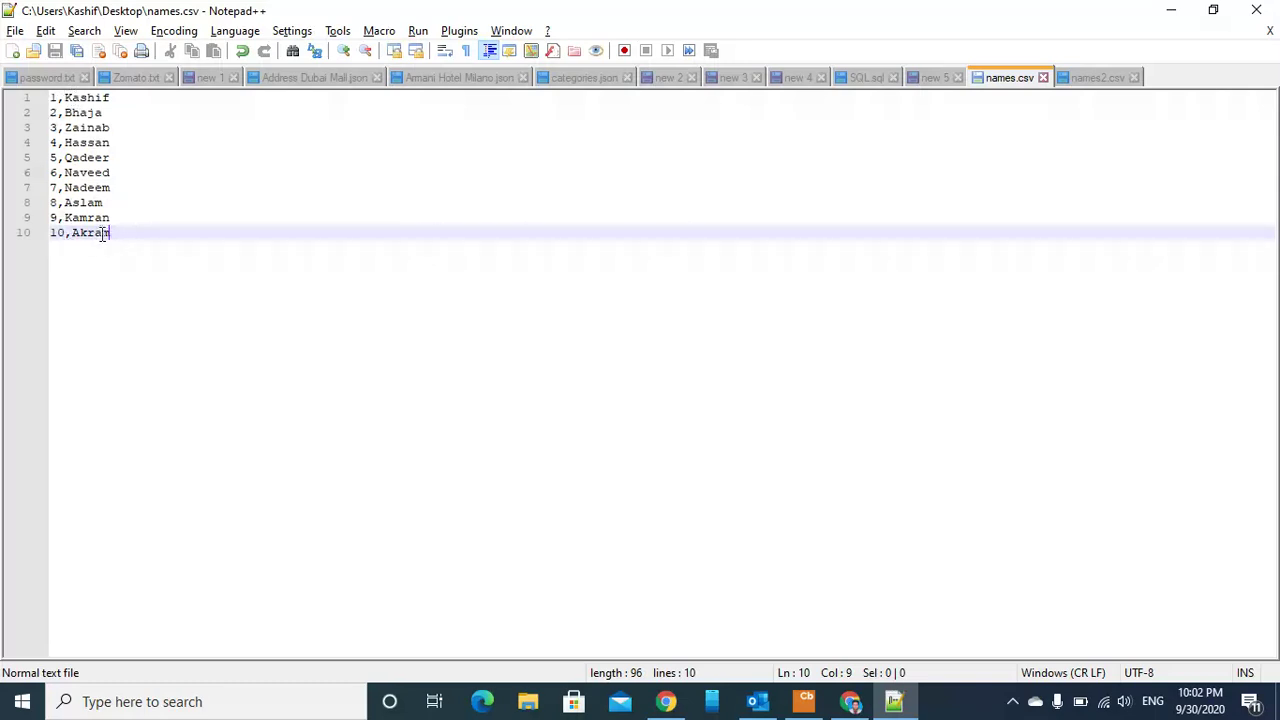
left_click(1168, 10)
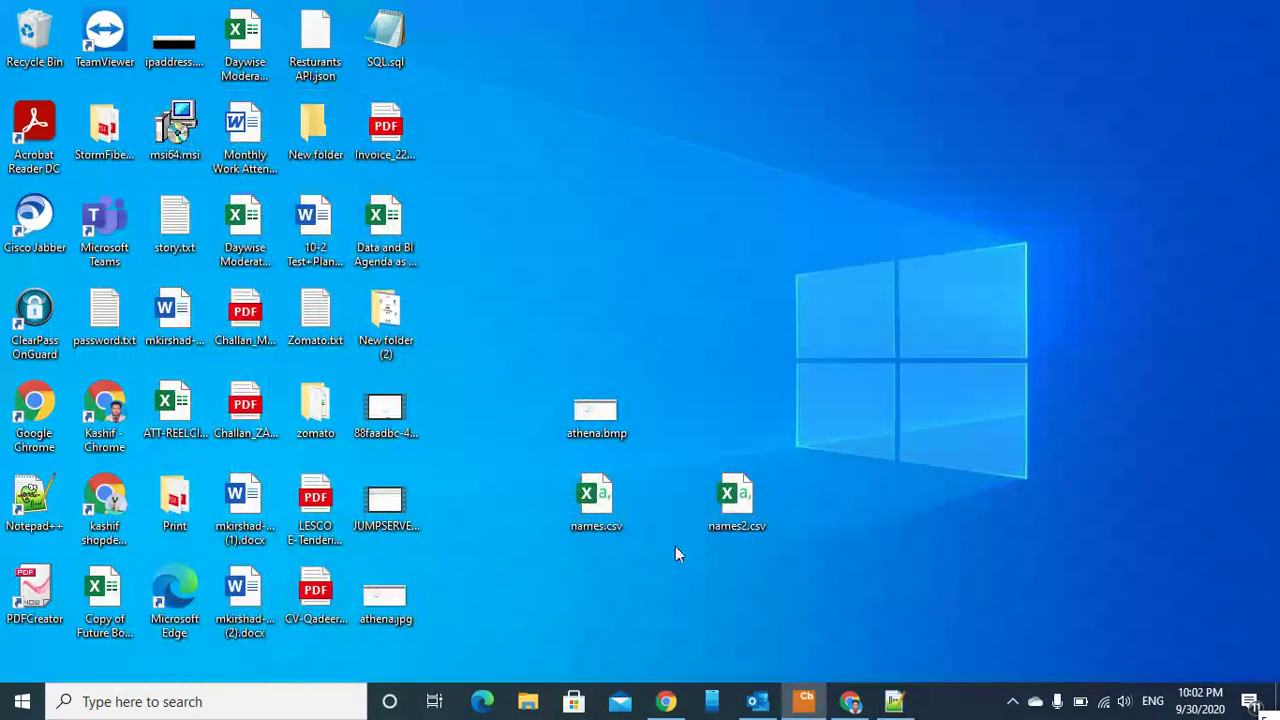
- Examine the rows of the desktop file names2.csv in Notepad++
right_click(740, 497)
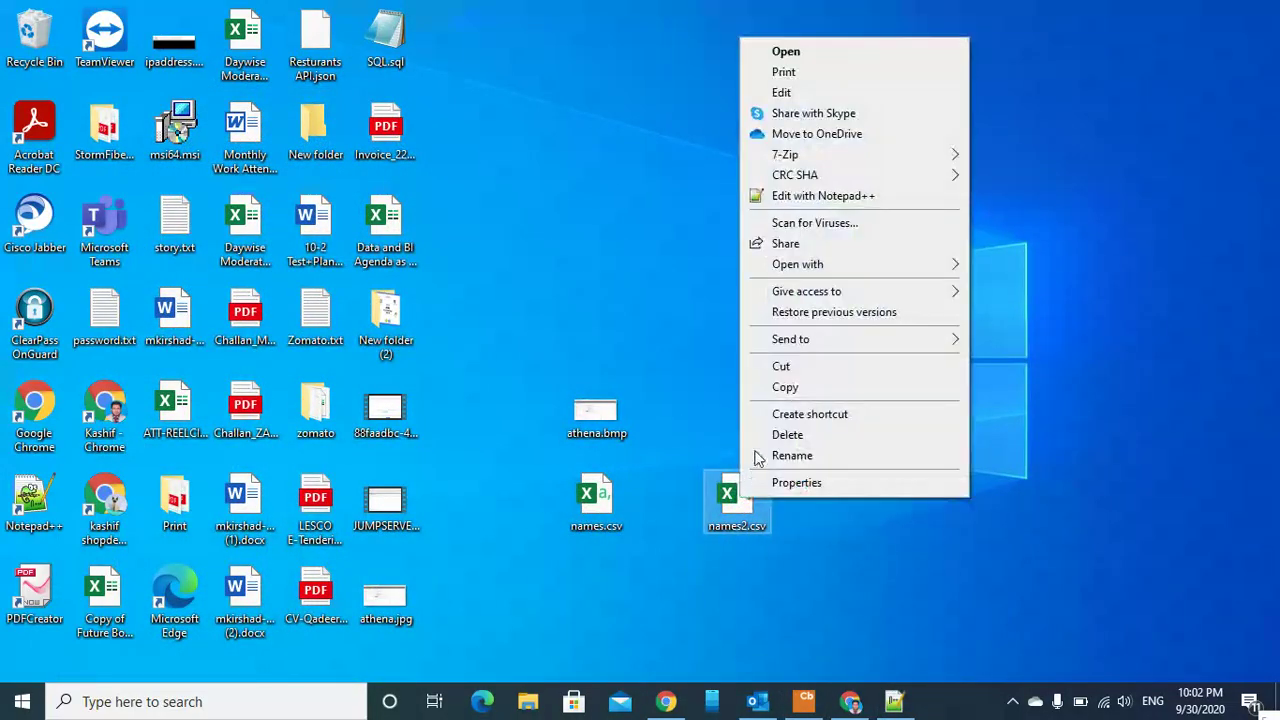
left_click(800, 195)
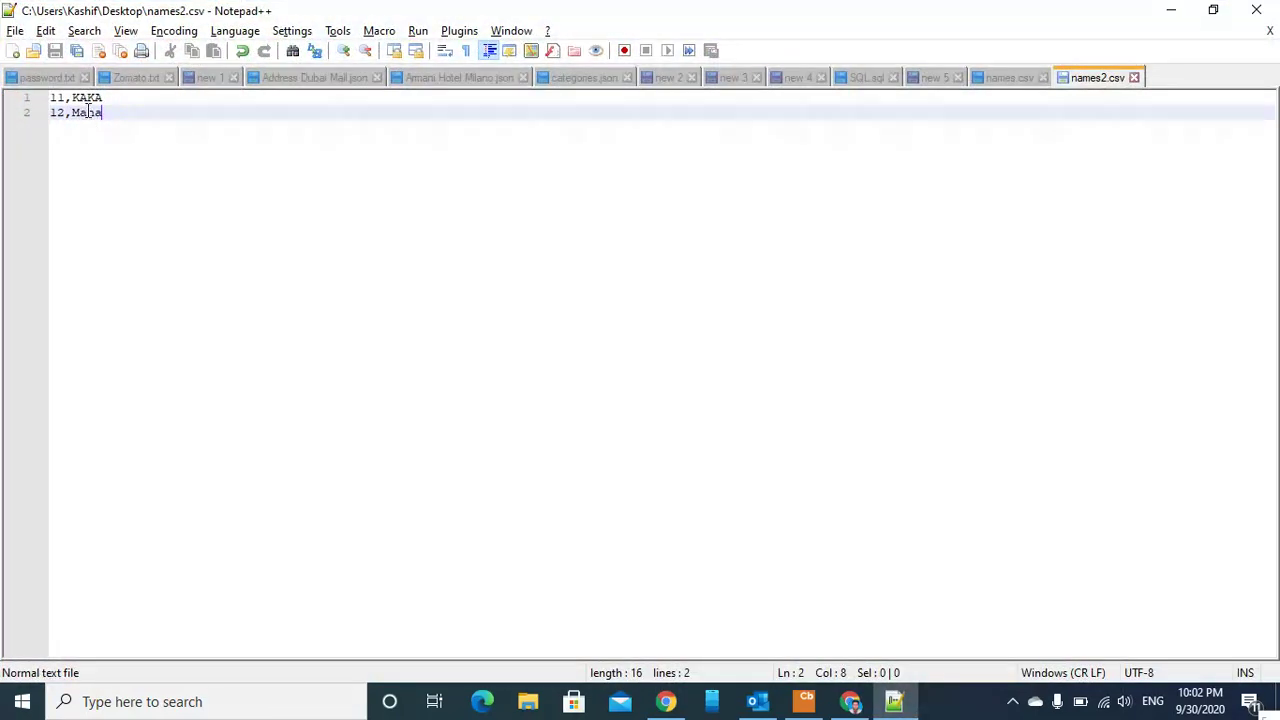
left_click(1172, 9)
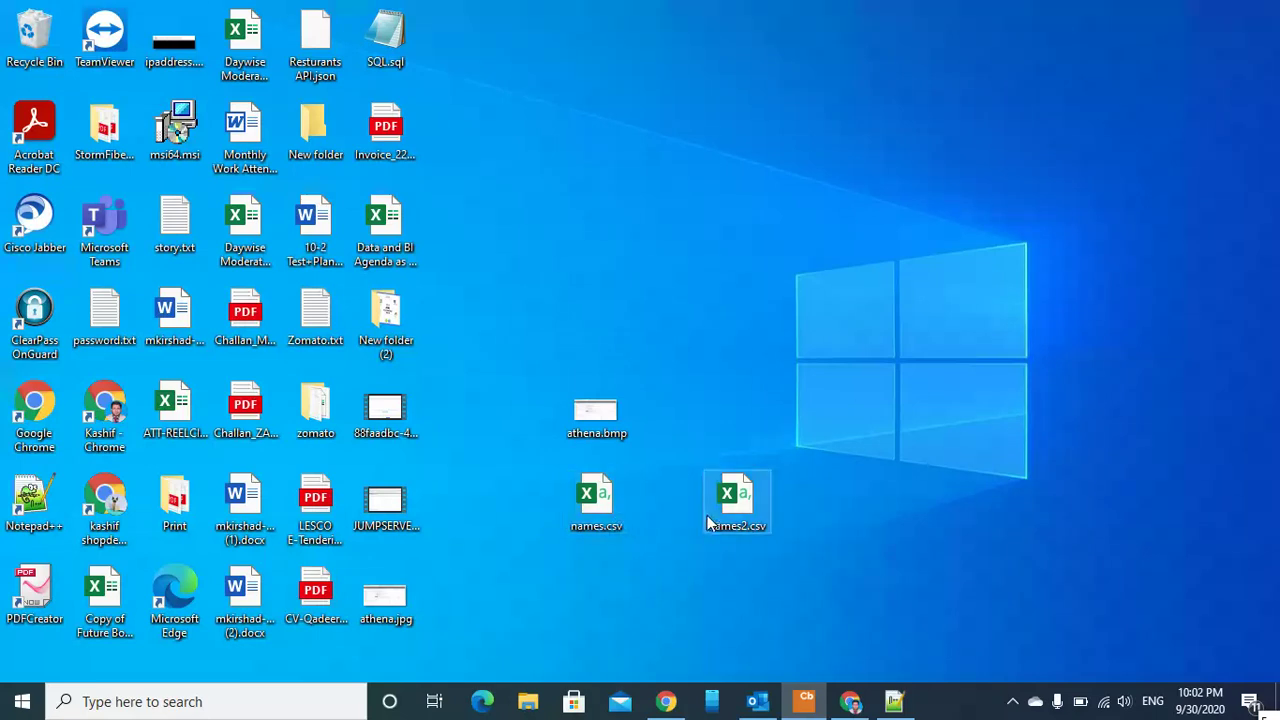
- Return to Chrome and upload names.csv from the desktop into folder73 with default permissions and properties
left_click(849, 701)
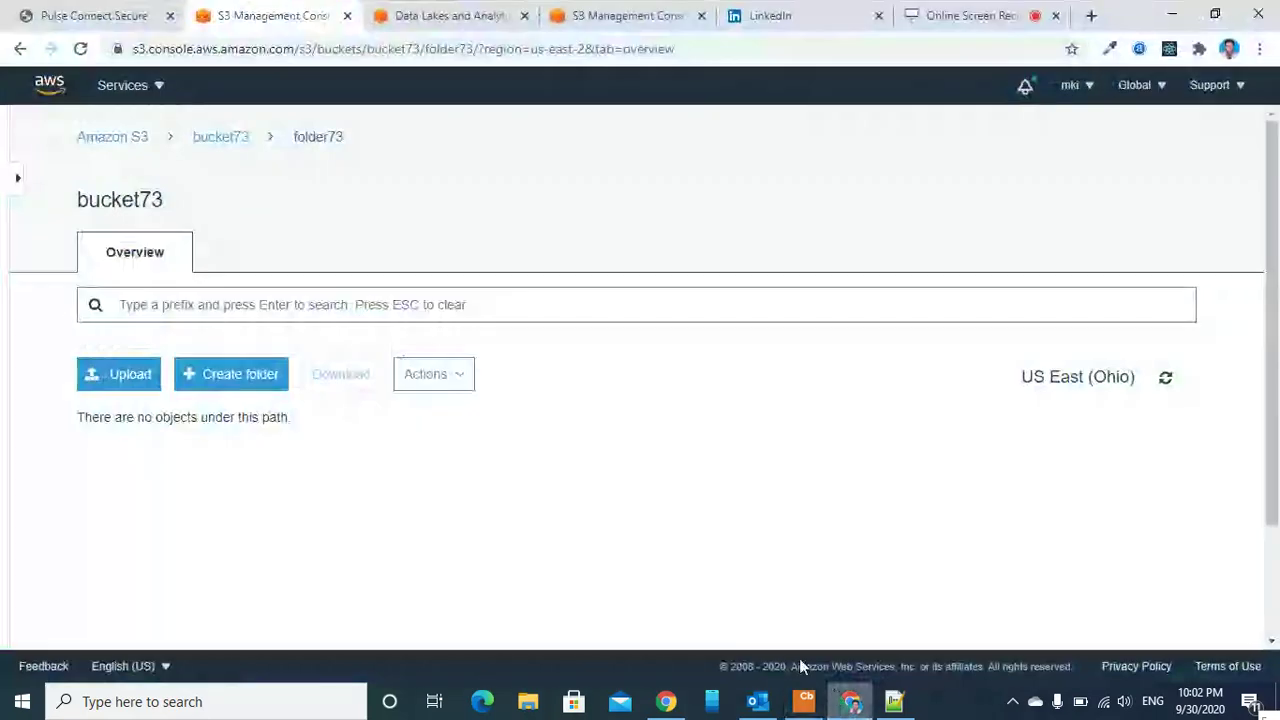
left_click(130, 376)
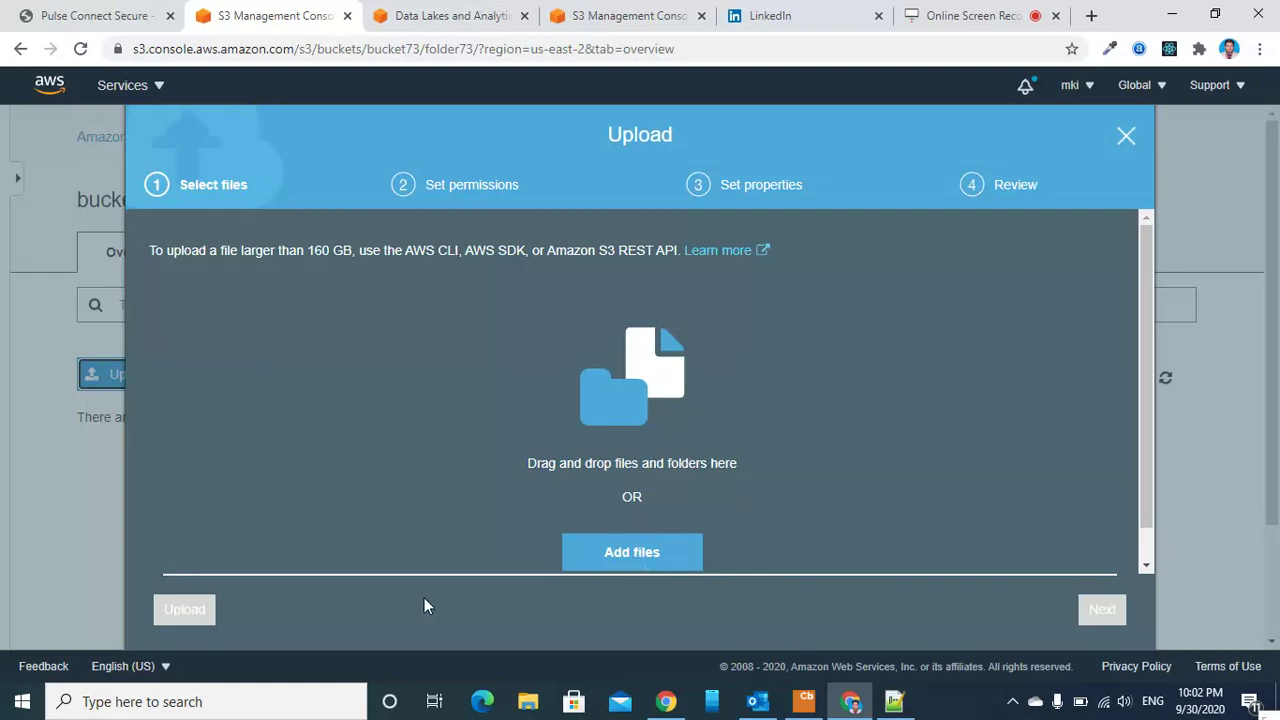
left_click(602, 552)
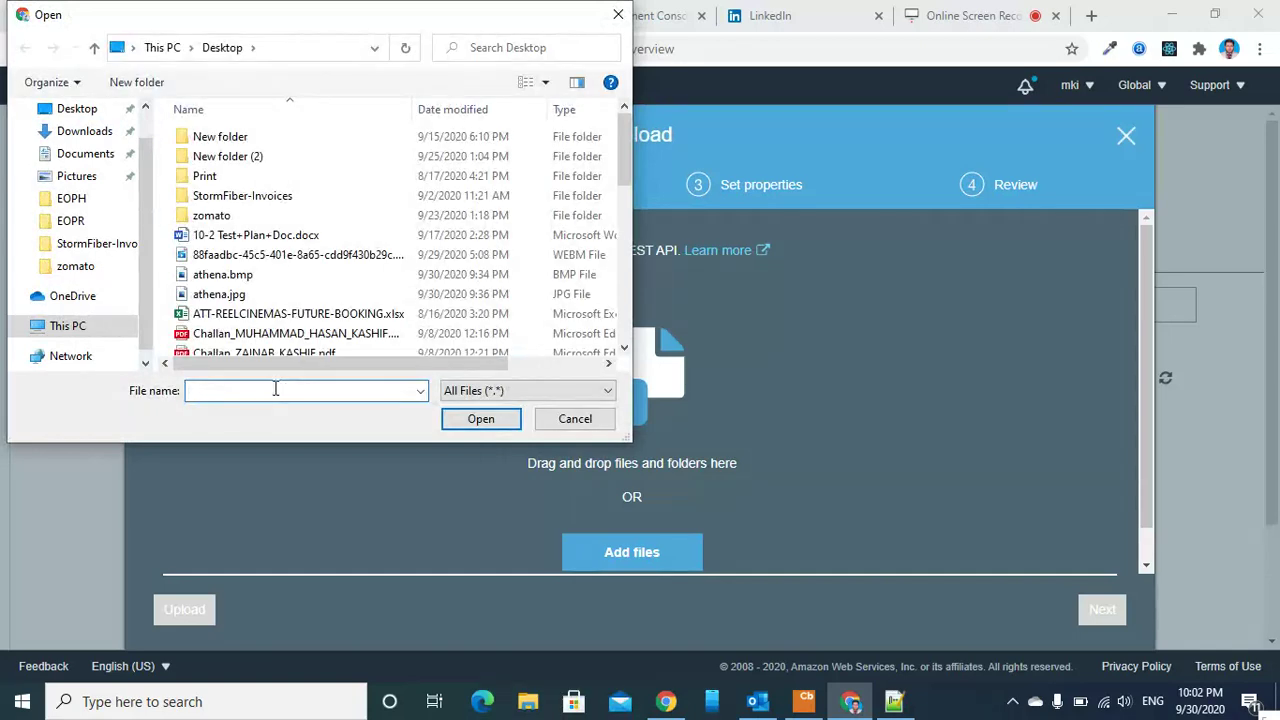
type("name")
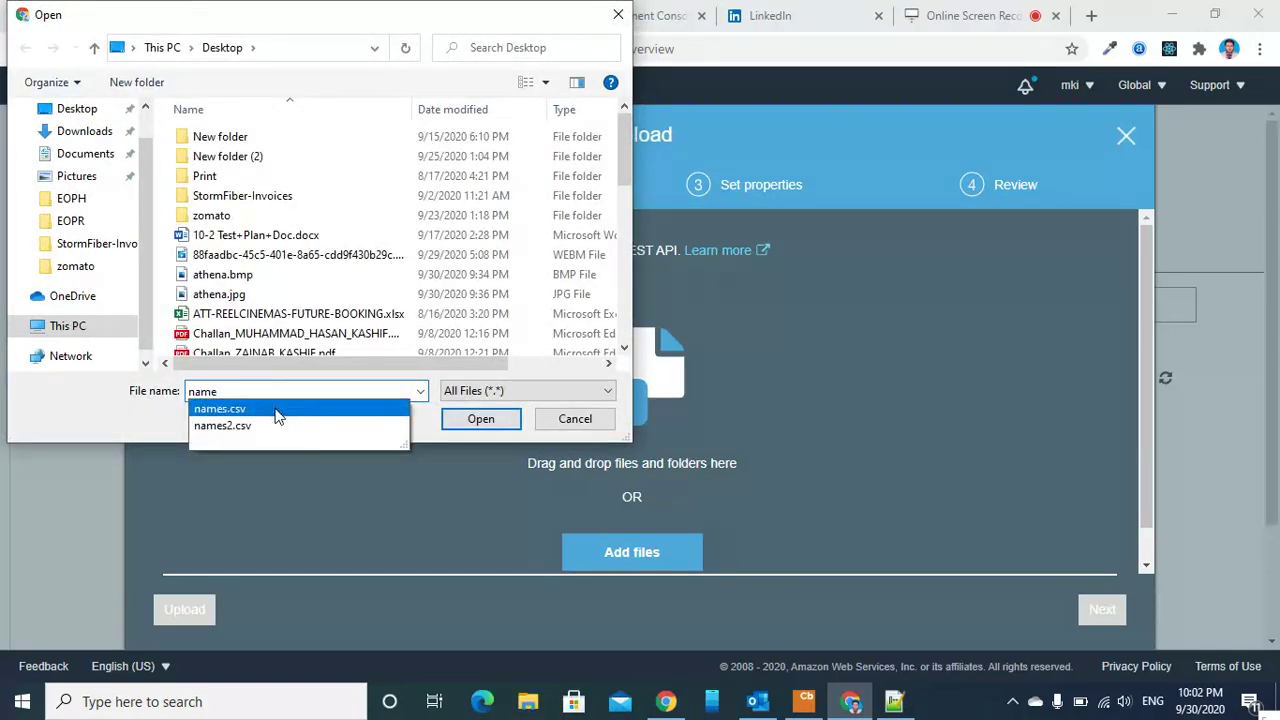
left_click(250, 408)
left_click(484, 419)
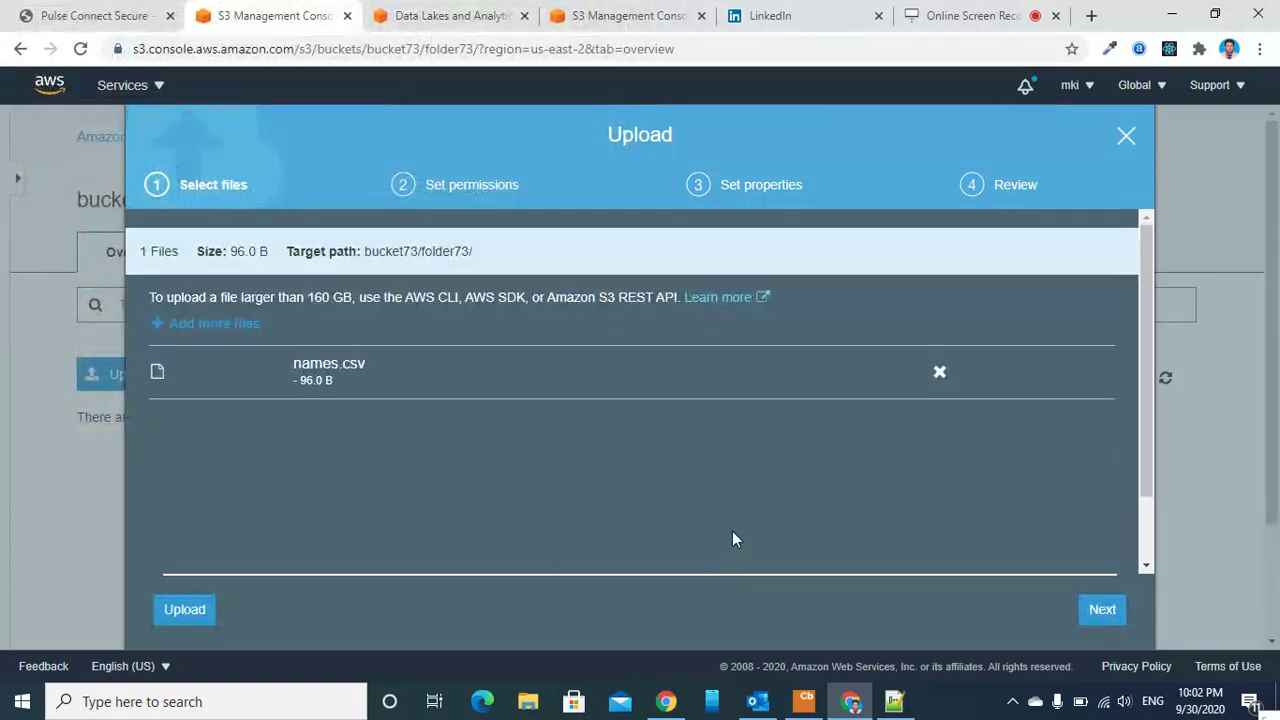
left_click(1100, 610)
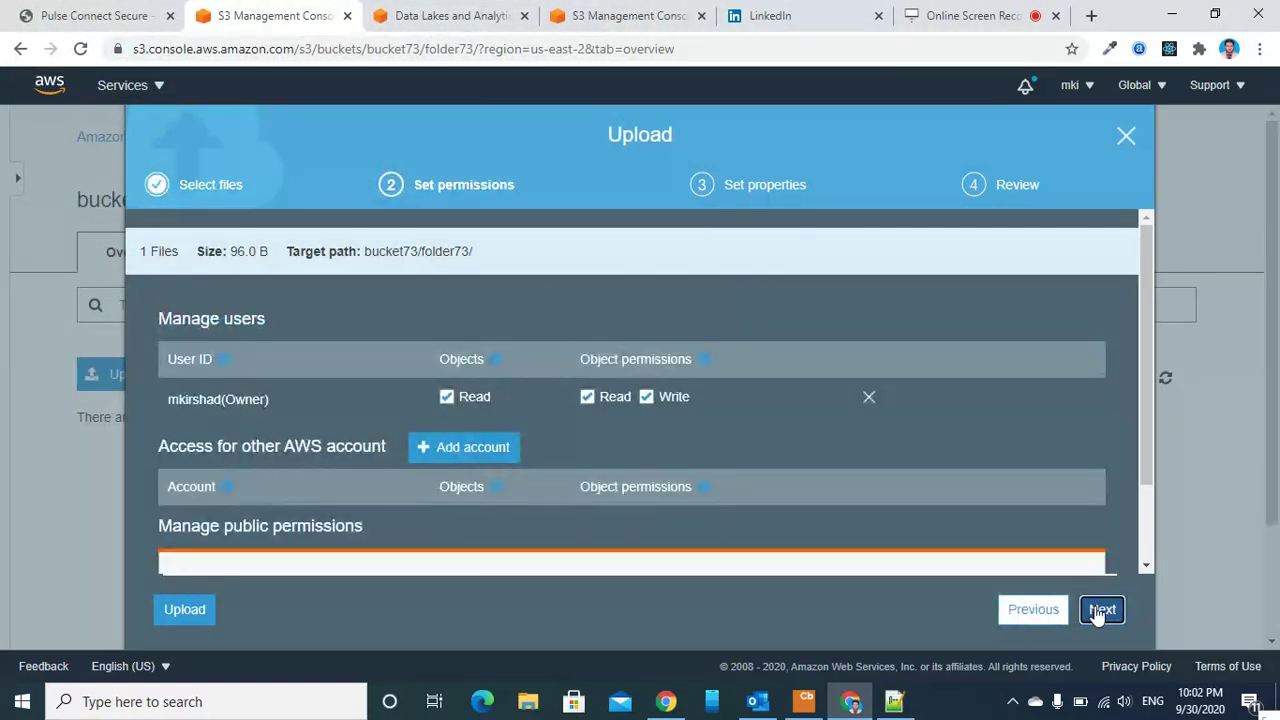
left_click(1100, 610)
left_click(1100, 610)
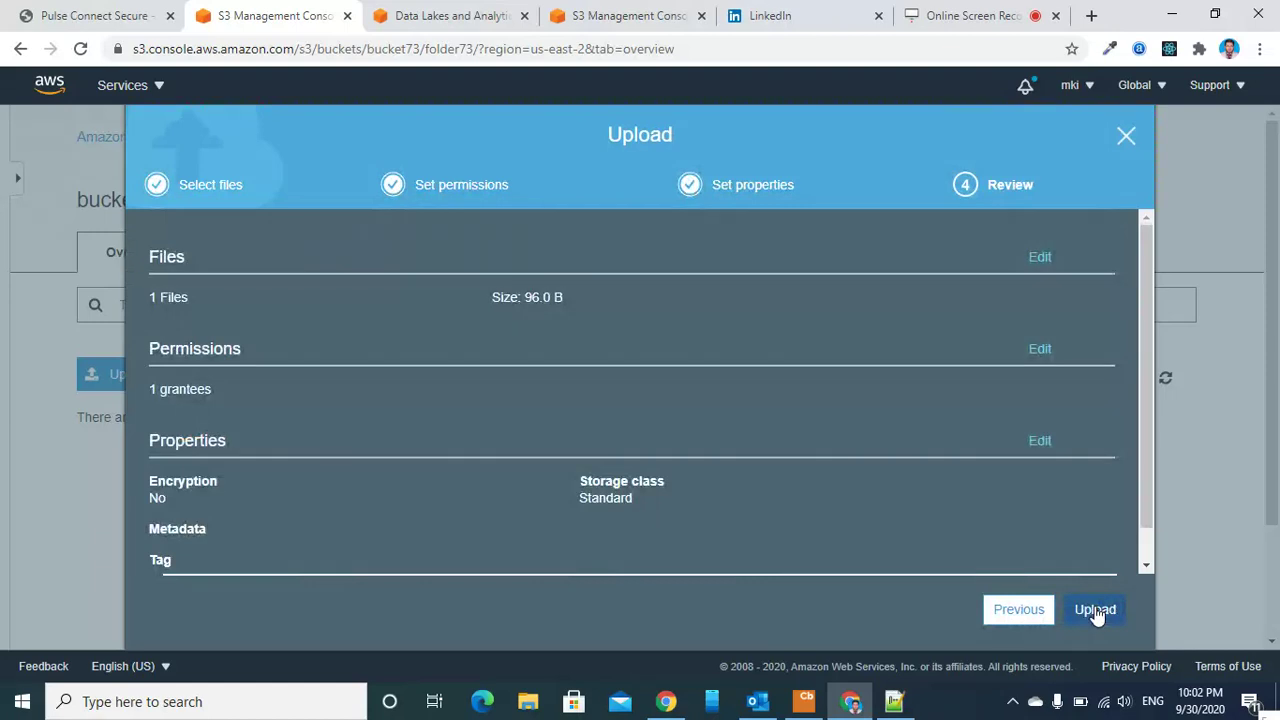
left_click(1095, 610)
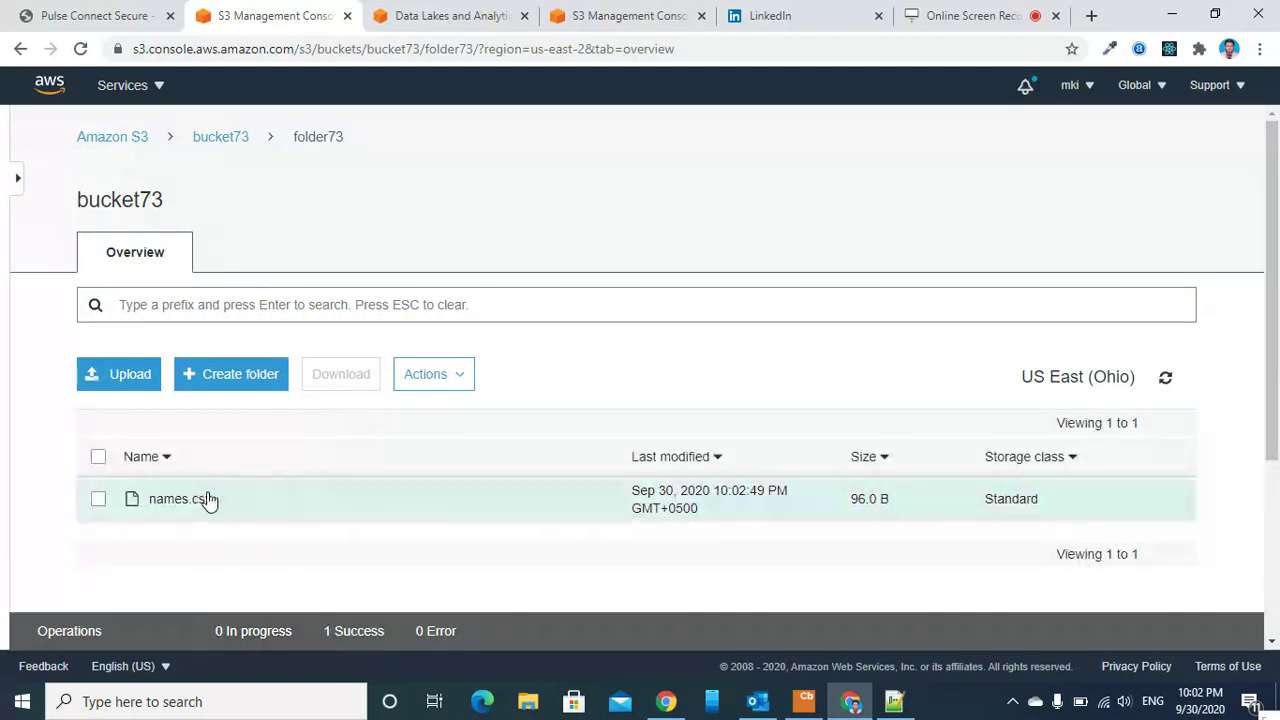
- On the AWS website, open the Amazon Athena product page from the Analytics products and look over its overview
left_click(430, 13)
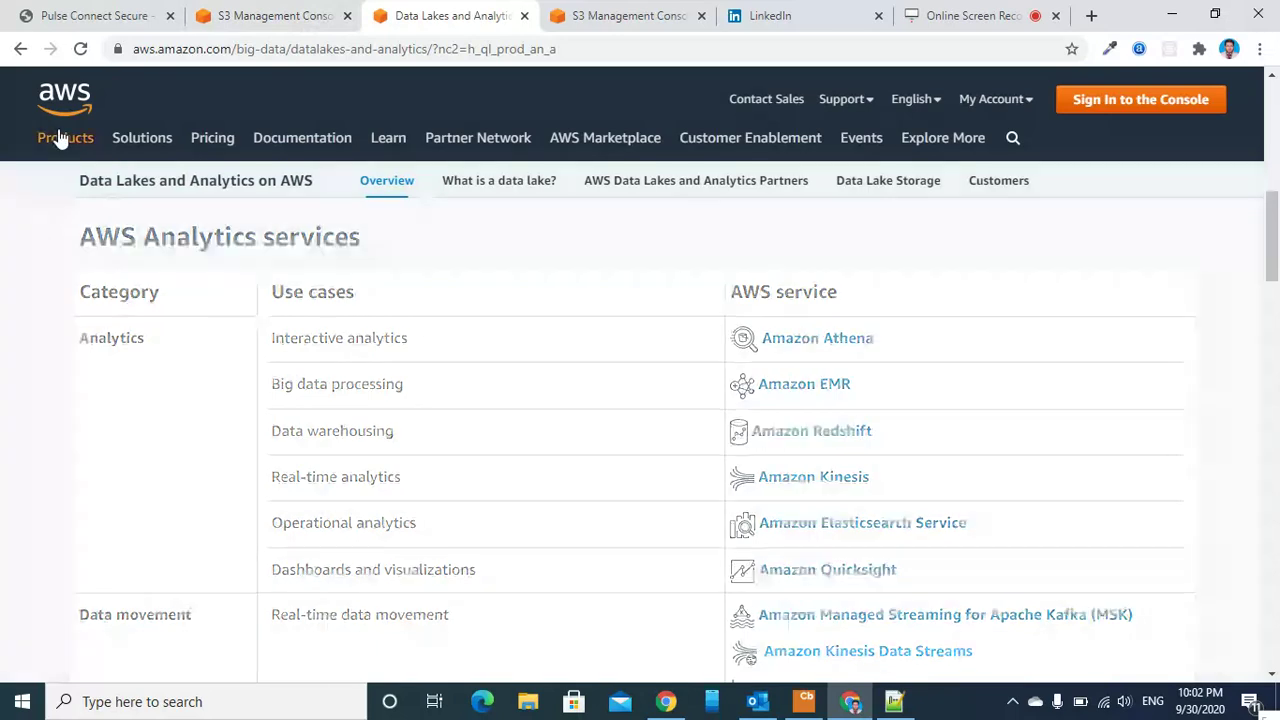
left_click(54, 137)
mouse_move(125, 232)
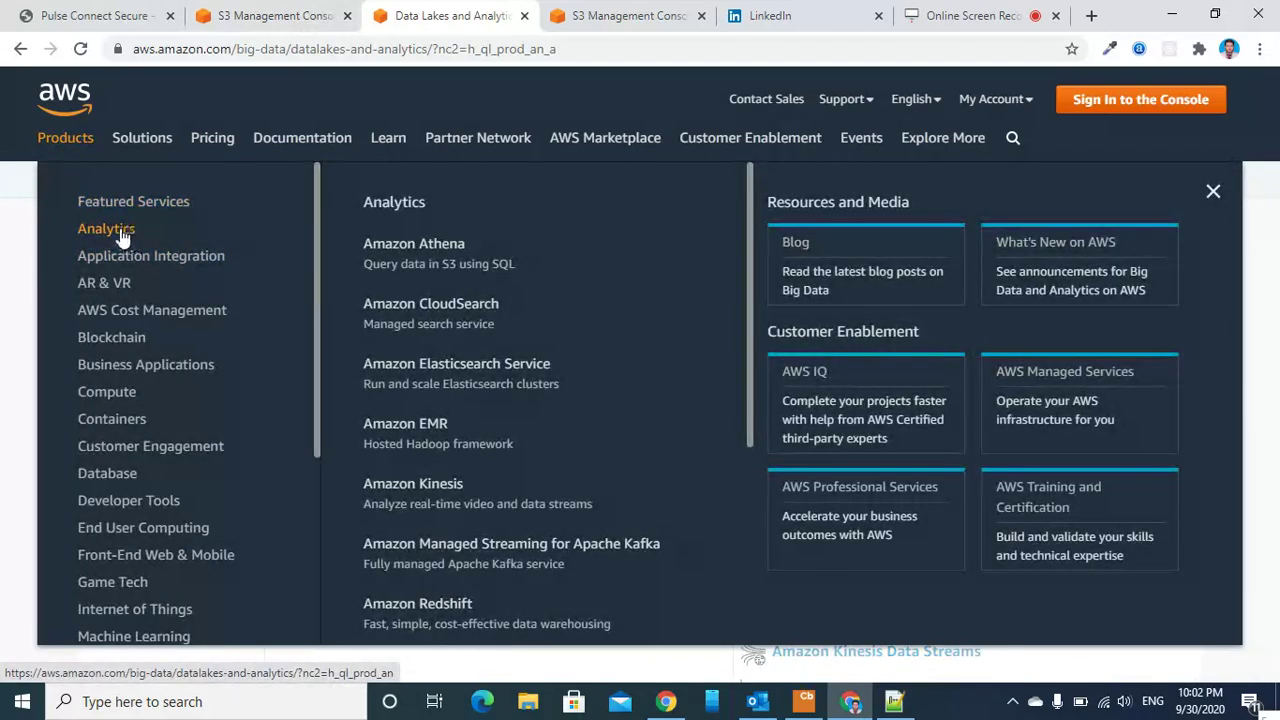
left_click(423, 257)
scroll(465, 400, "down", 3)
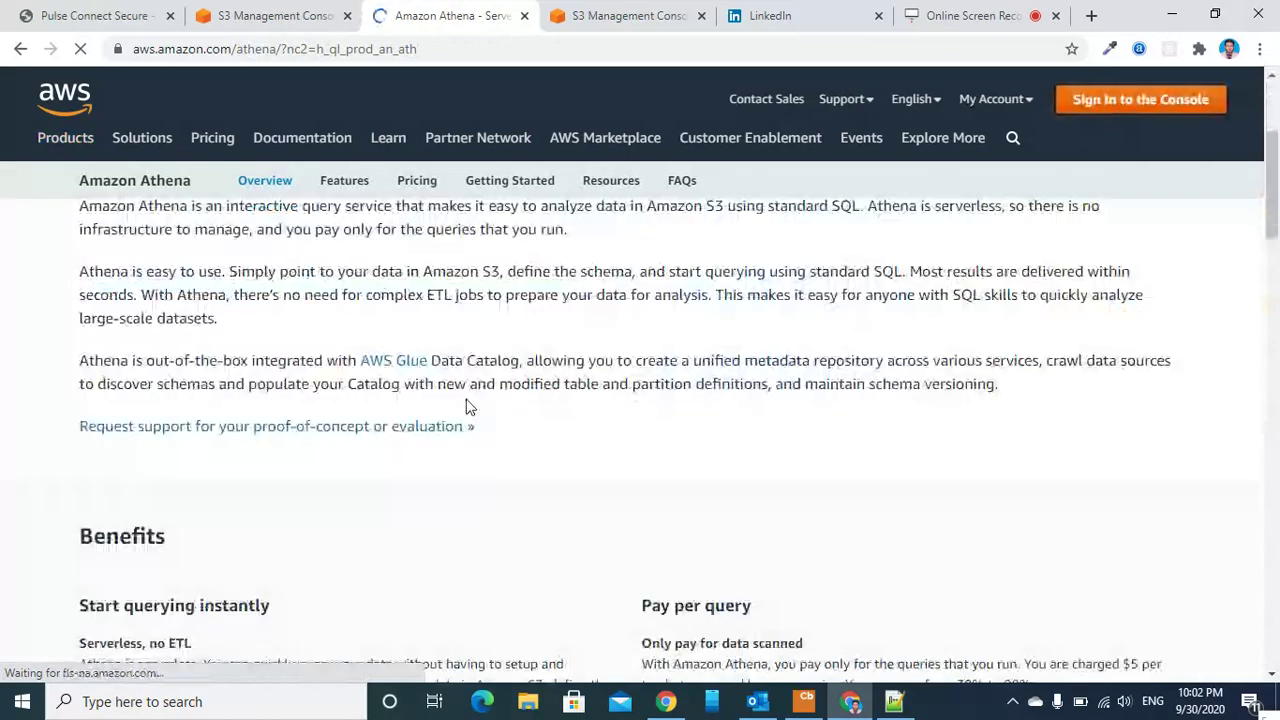
scroll(470, 405, "up", 3)
- Continue from the product page to the AWS Management Console and open the Athena service
left_click(230, 378)
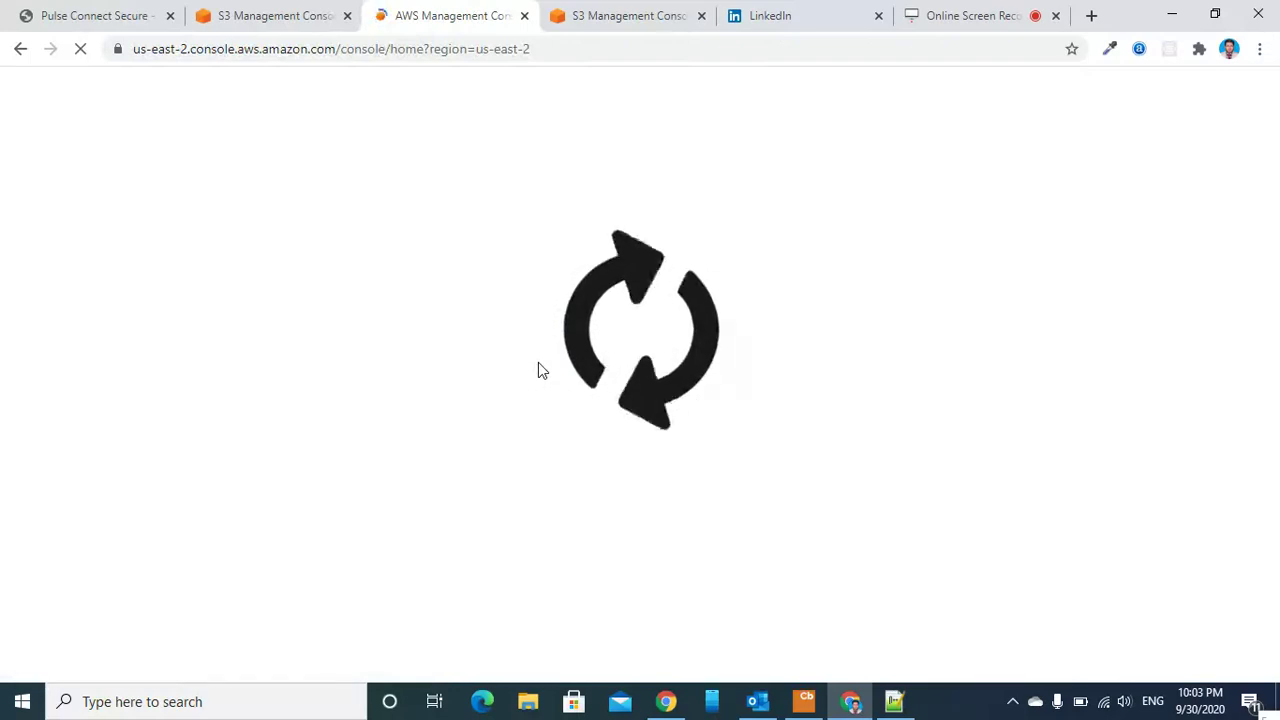
scroll(480, 312, "down", 1)
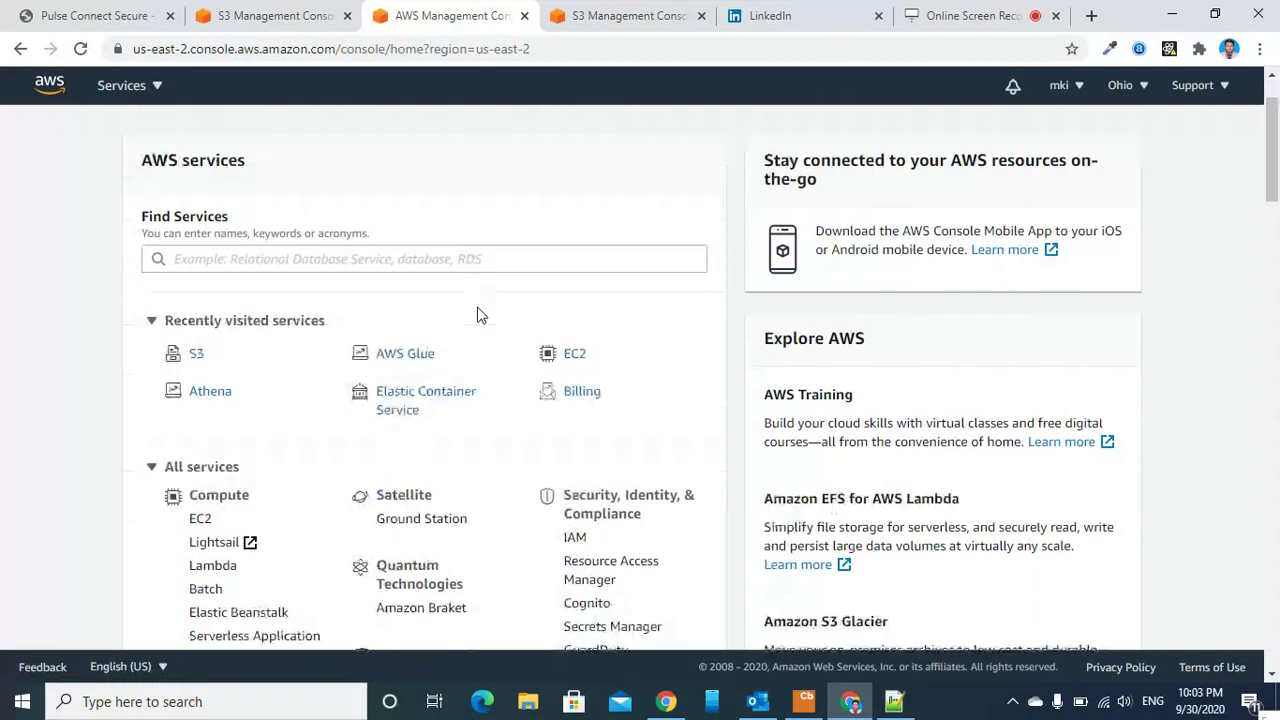
left_click(209, 396)
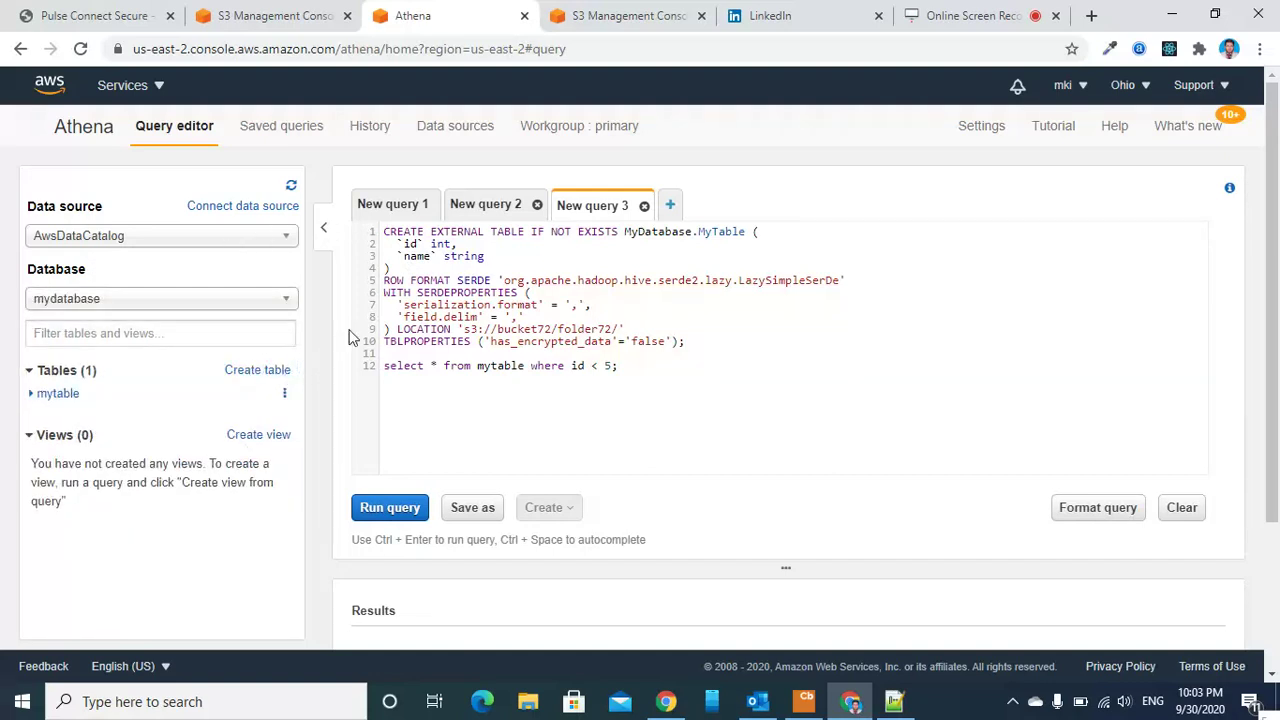
- Start a new table from S3 bucket data, with a new database named MyDatabase73 and the table name MyTable73
left_click(258, 375)
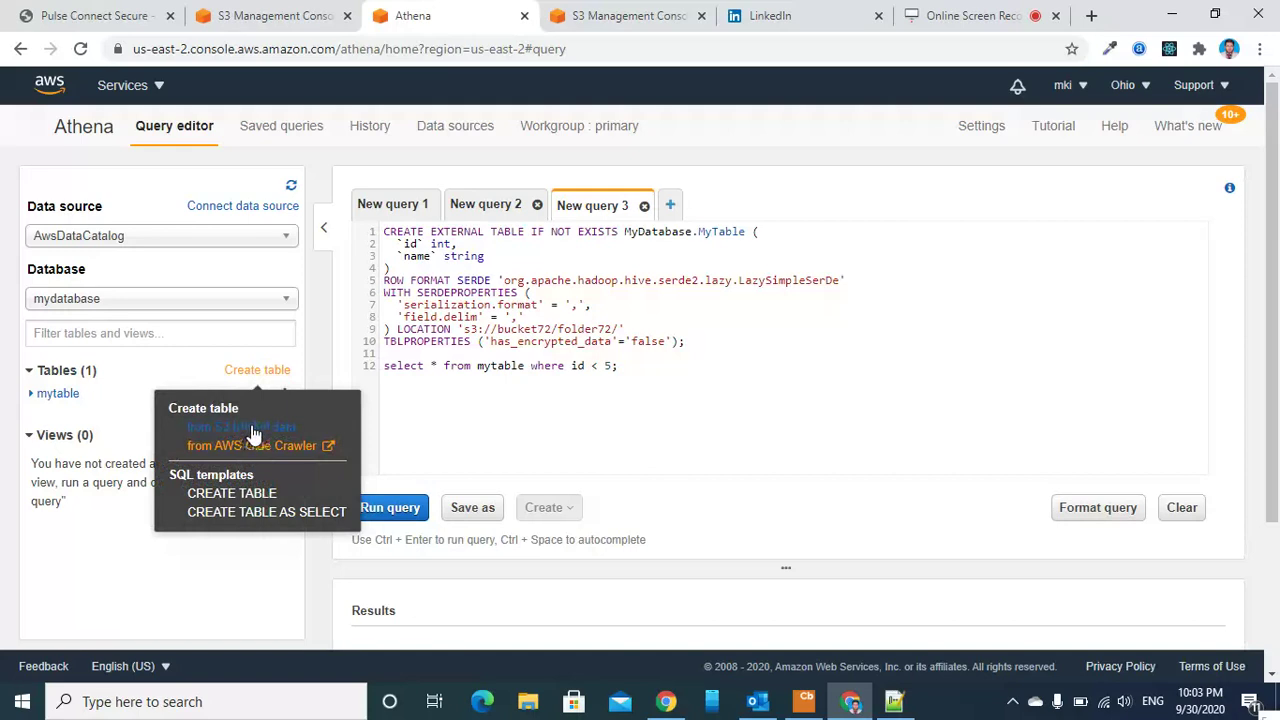
left_click(252, 428)
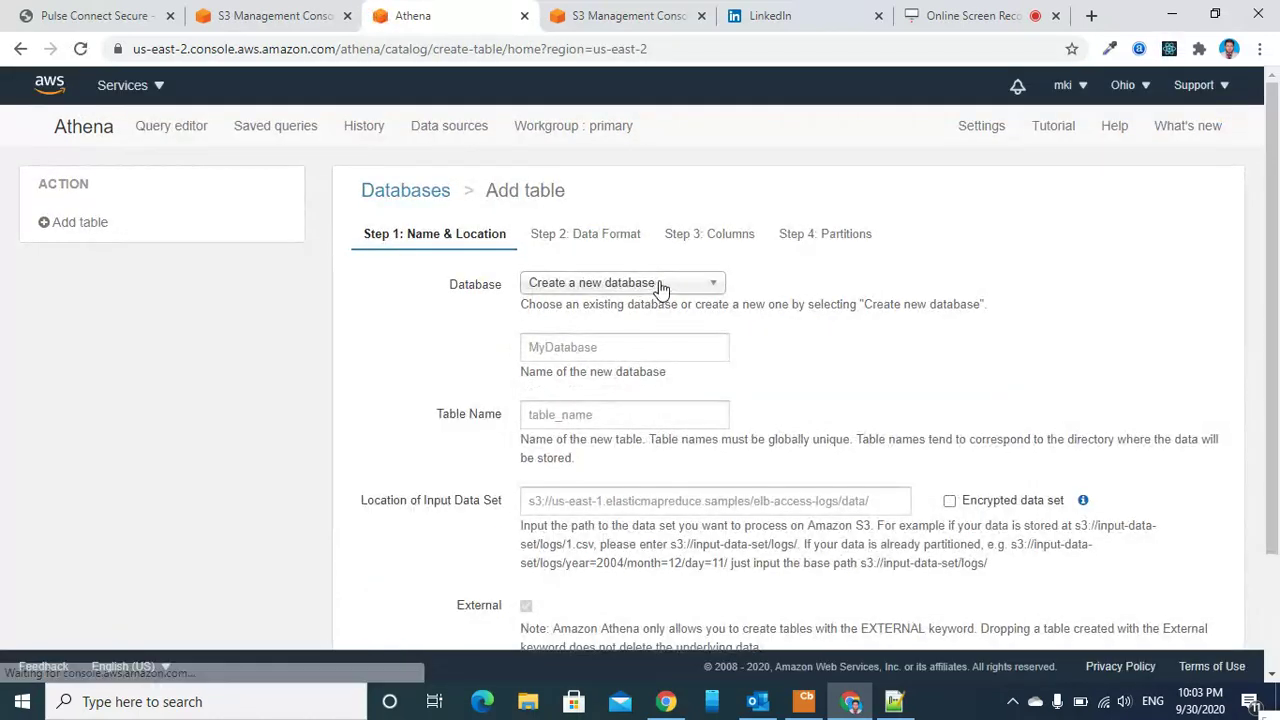
left_click(660, 285)
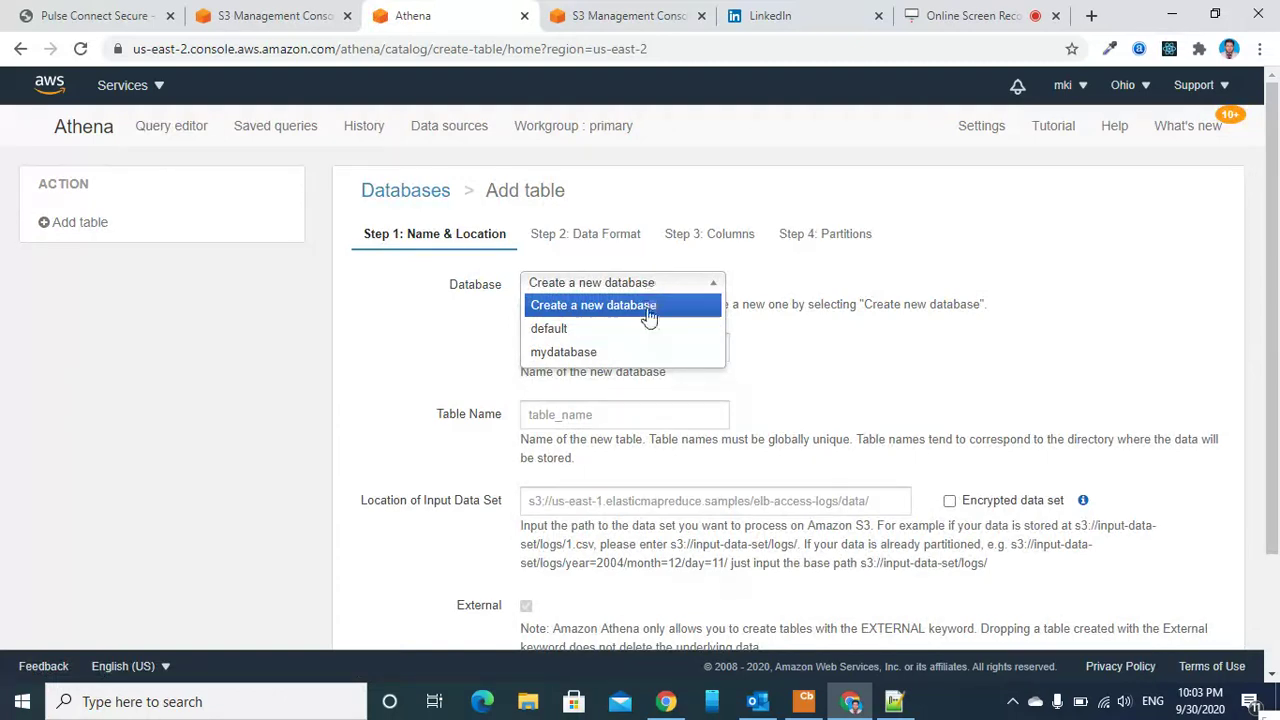
left_click(648, 308)
left_click(596, 342)
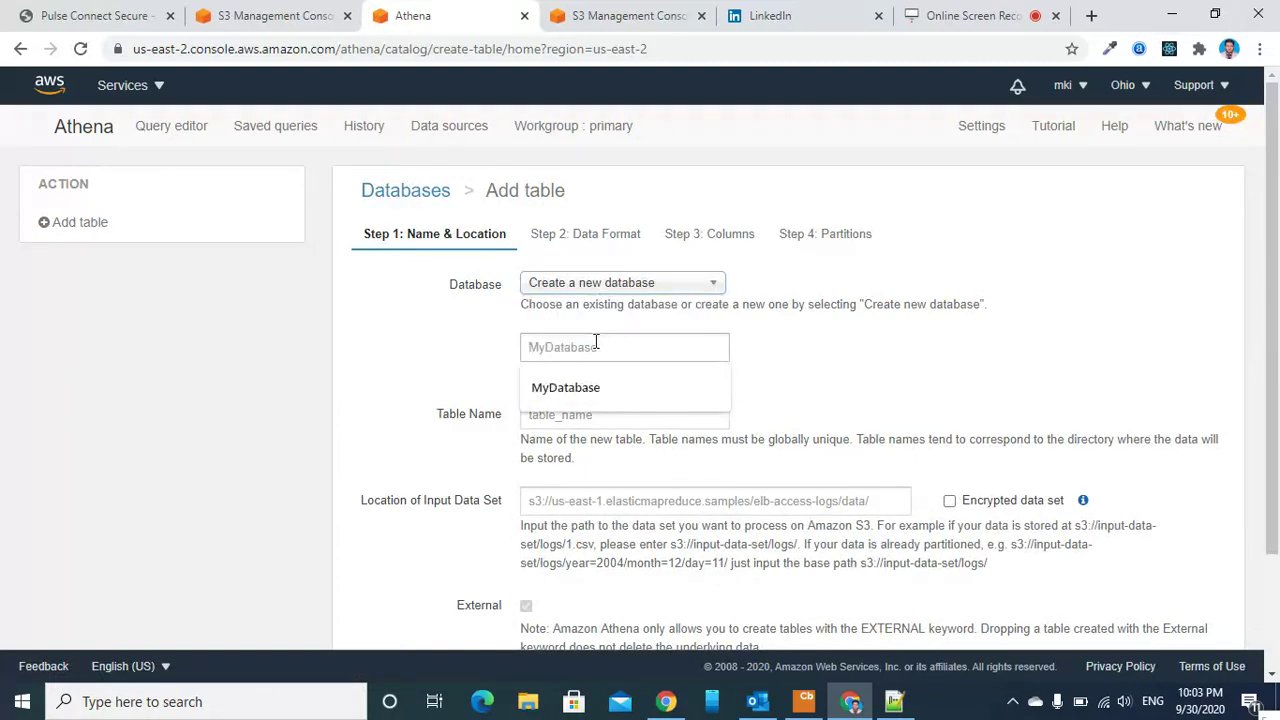
type("MyDatabase73")
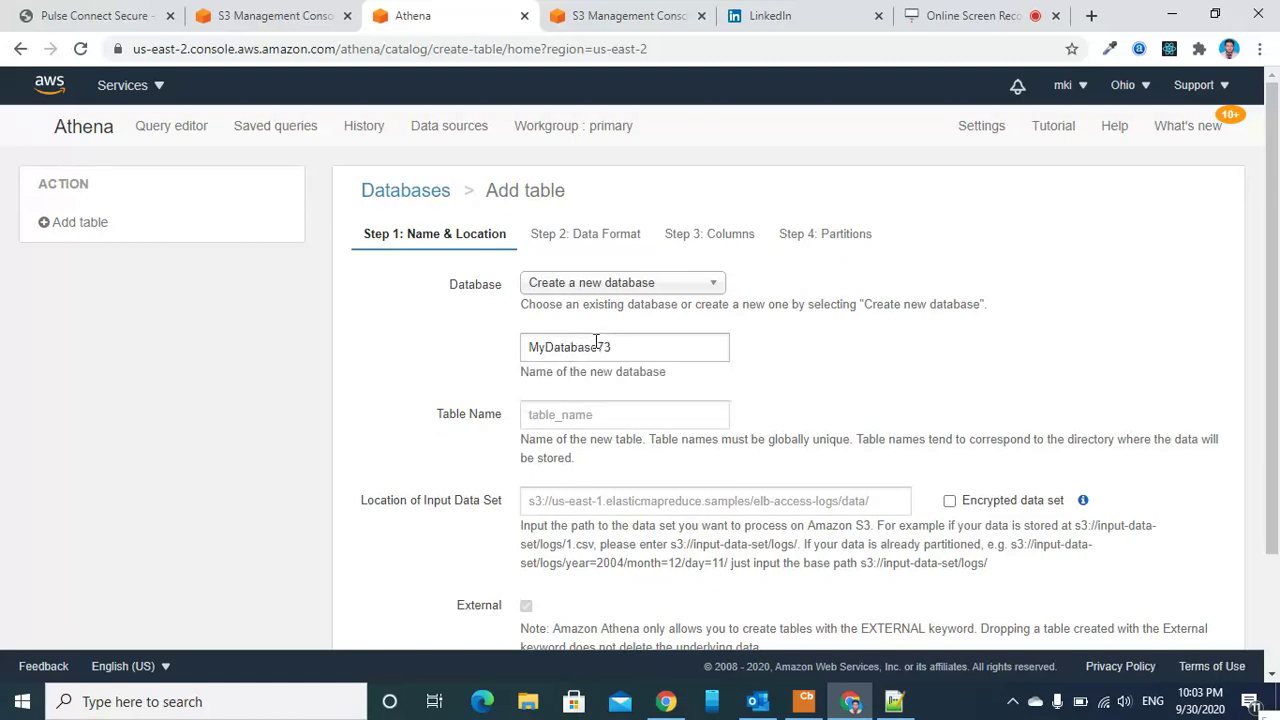
key("Tab")
type("MyTable")
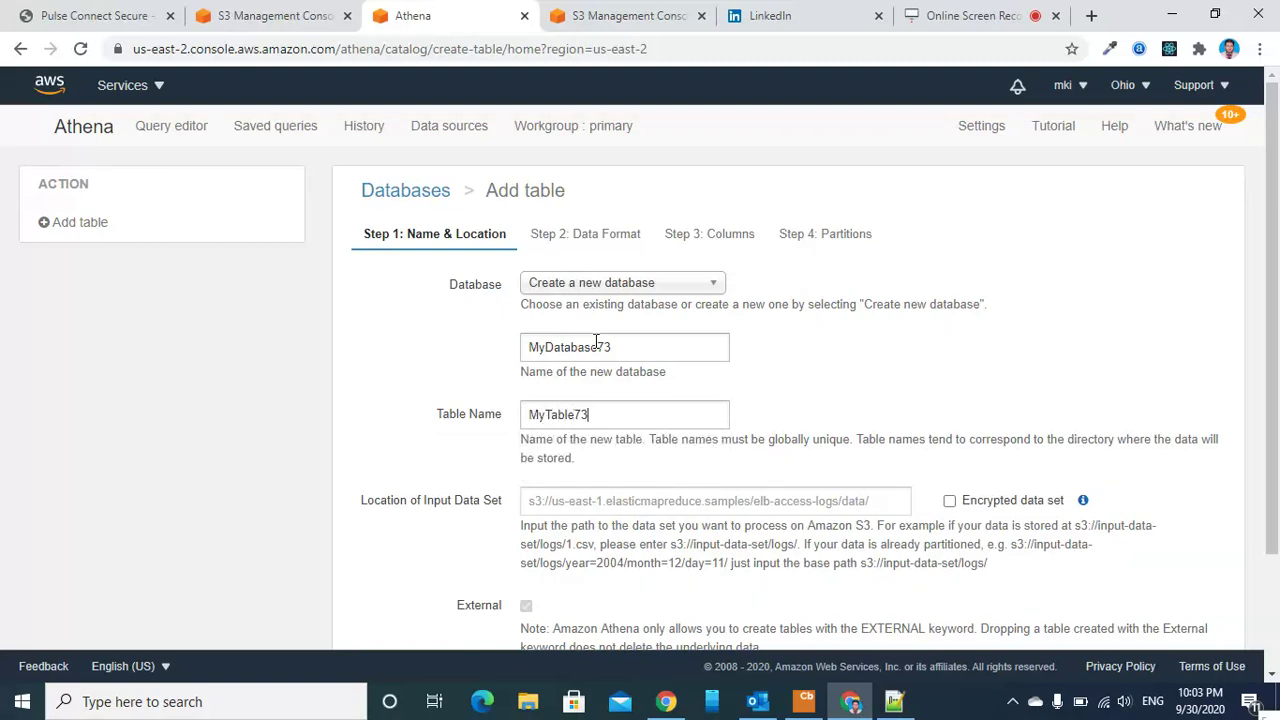
- Set the input data set location to s3://bucket73/folder73/ and continue to the data format settings
left_click(555, 500)
scroll(555, 500, "down", 1)
left_click(532, 405)
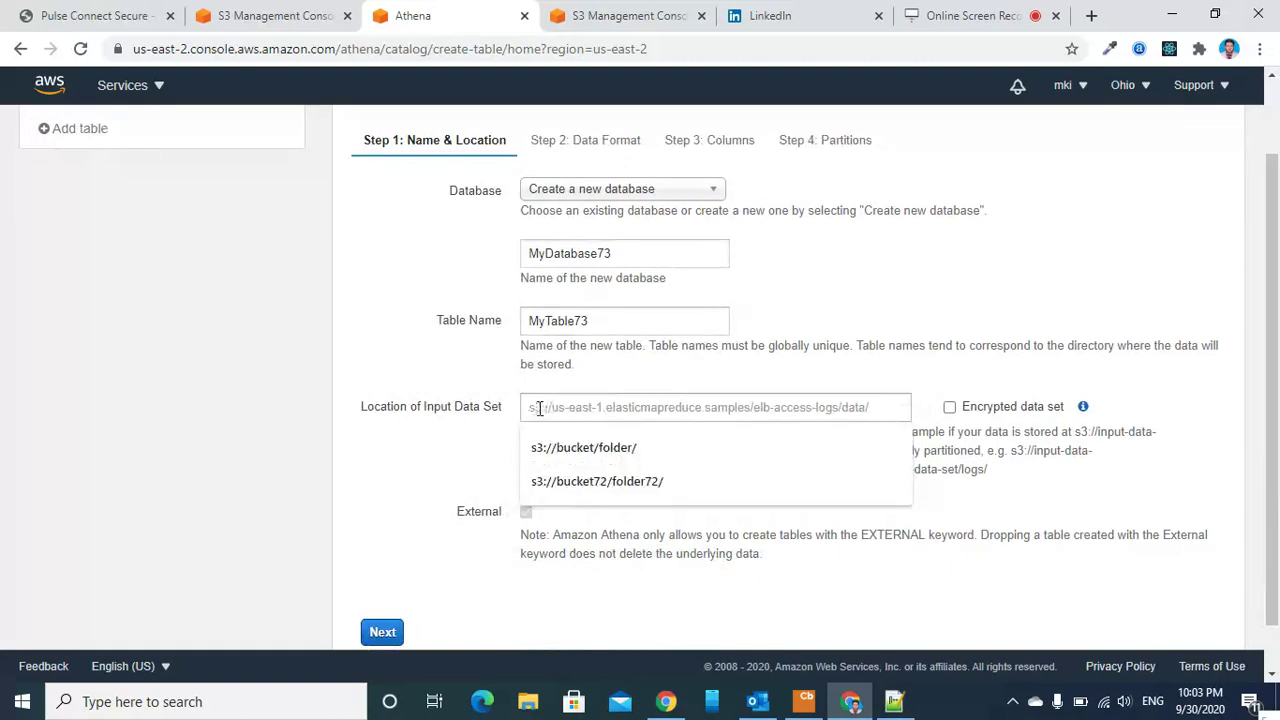
left_click(586, 477)
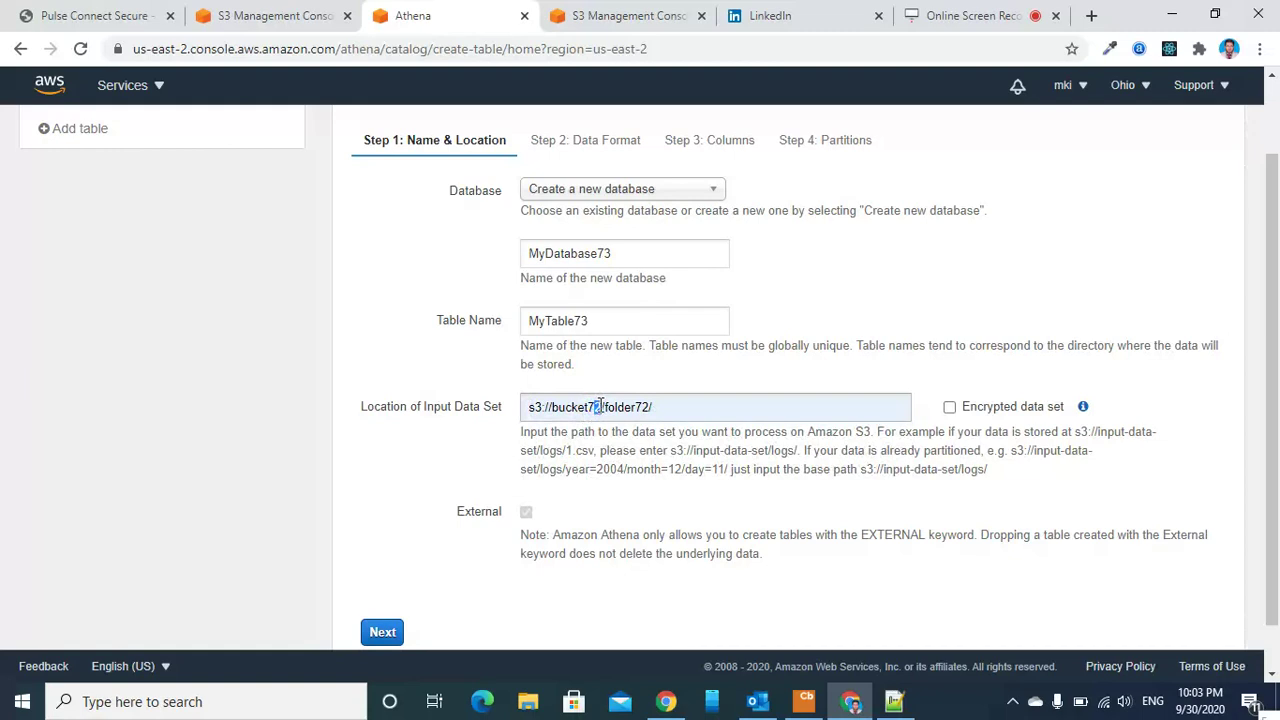
type("3")
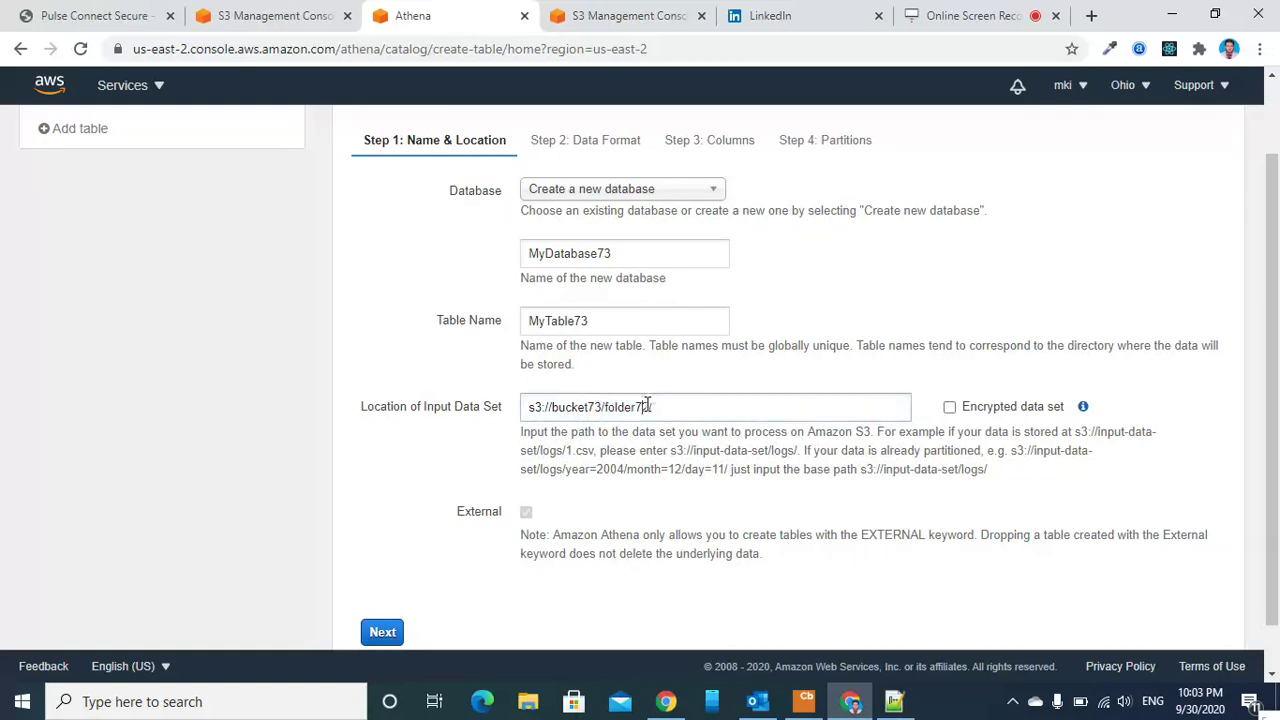
scroll(604, 500, "down", 1)
left_click(386, 580)
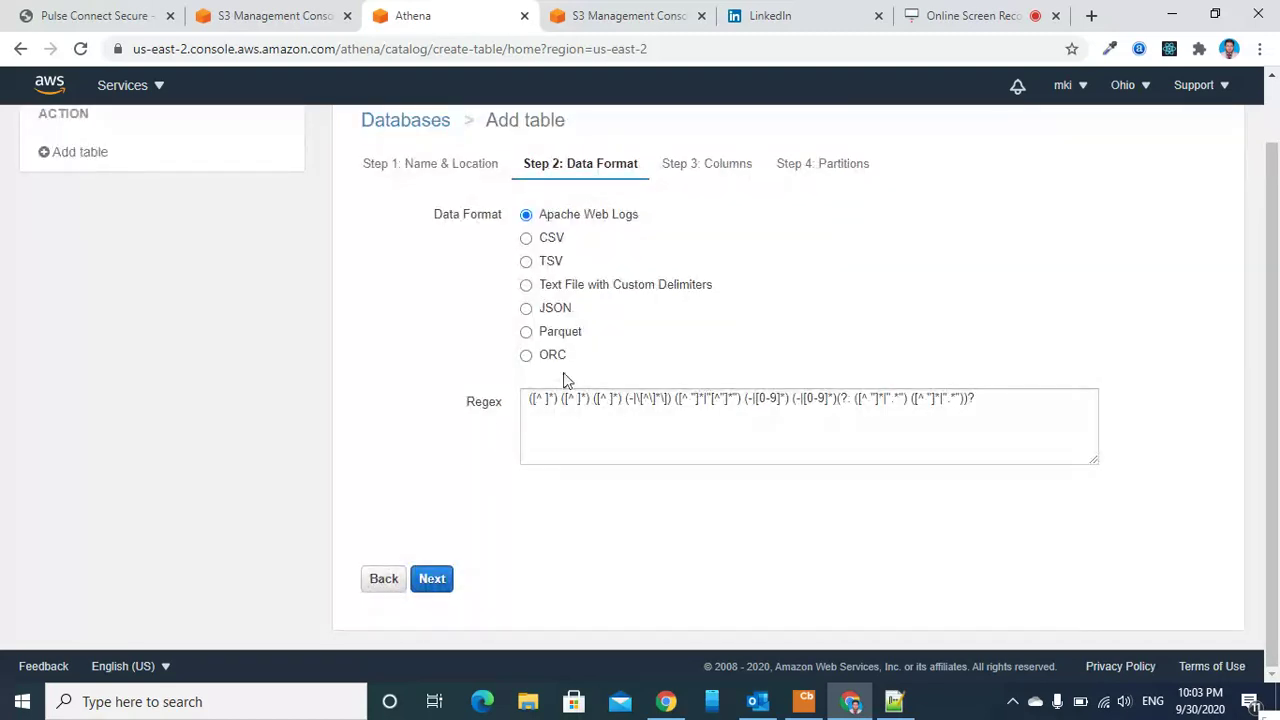
- Choose CSV as the data format and define the first column as id with type int
left_click(526, 239)
left_click(432, 580)
left_click(612, 229)
type("id")
left_click(622, 298)
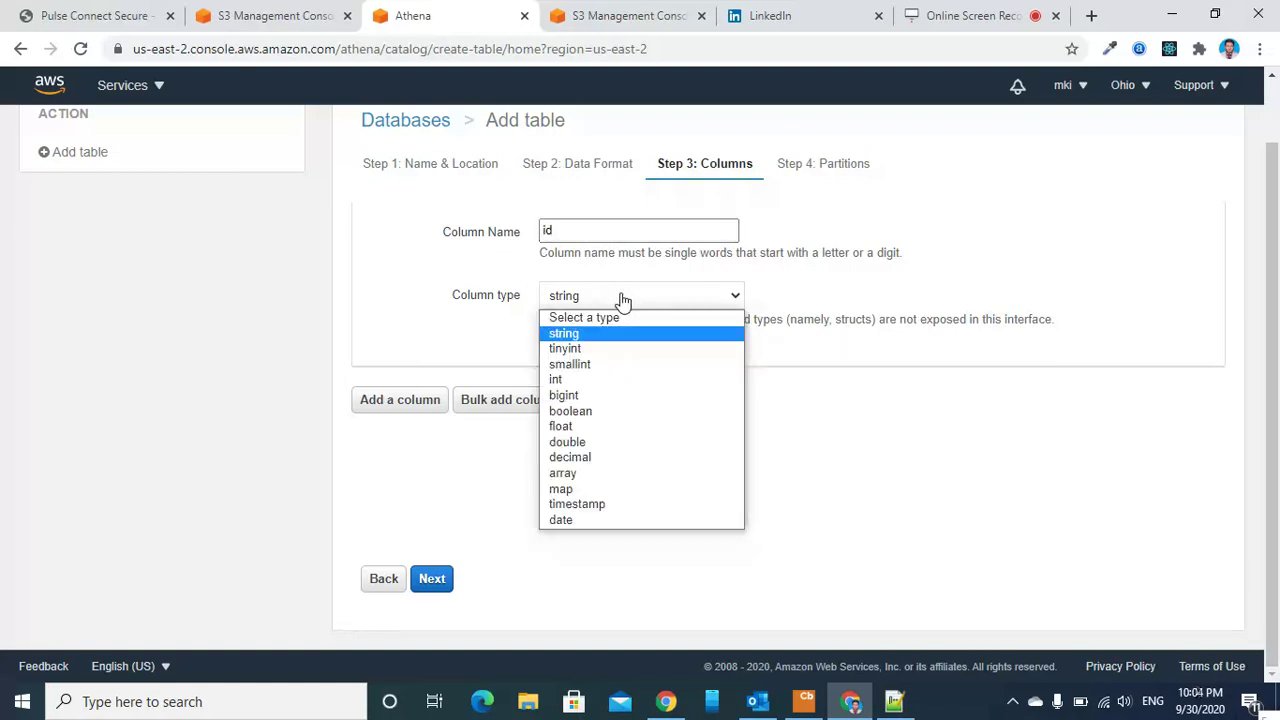
left_click(597, 379)
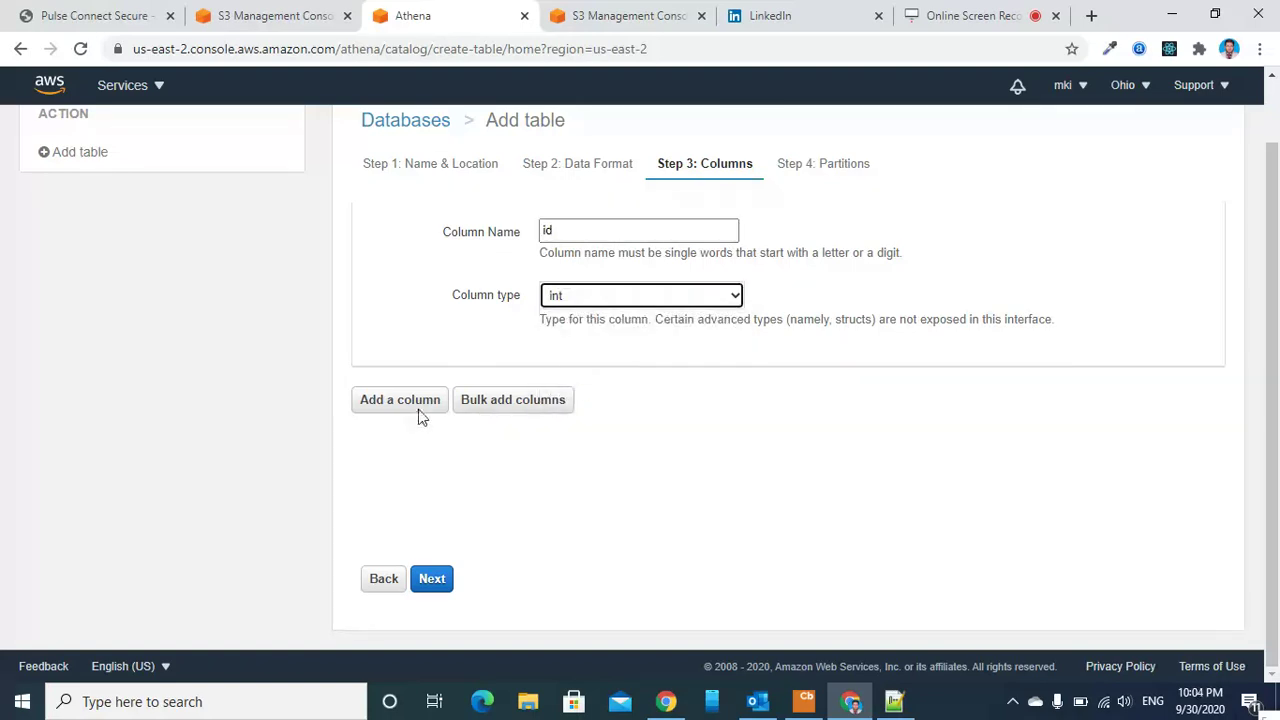
- Add a second column called name with type string, and create the table without any partitions
left_click(405, 400)
scroll(409, 406, "down", 1)
left_click(588, 306)
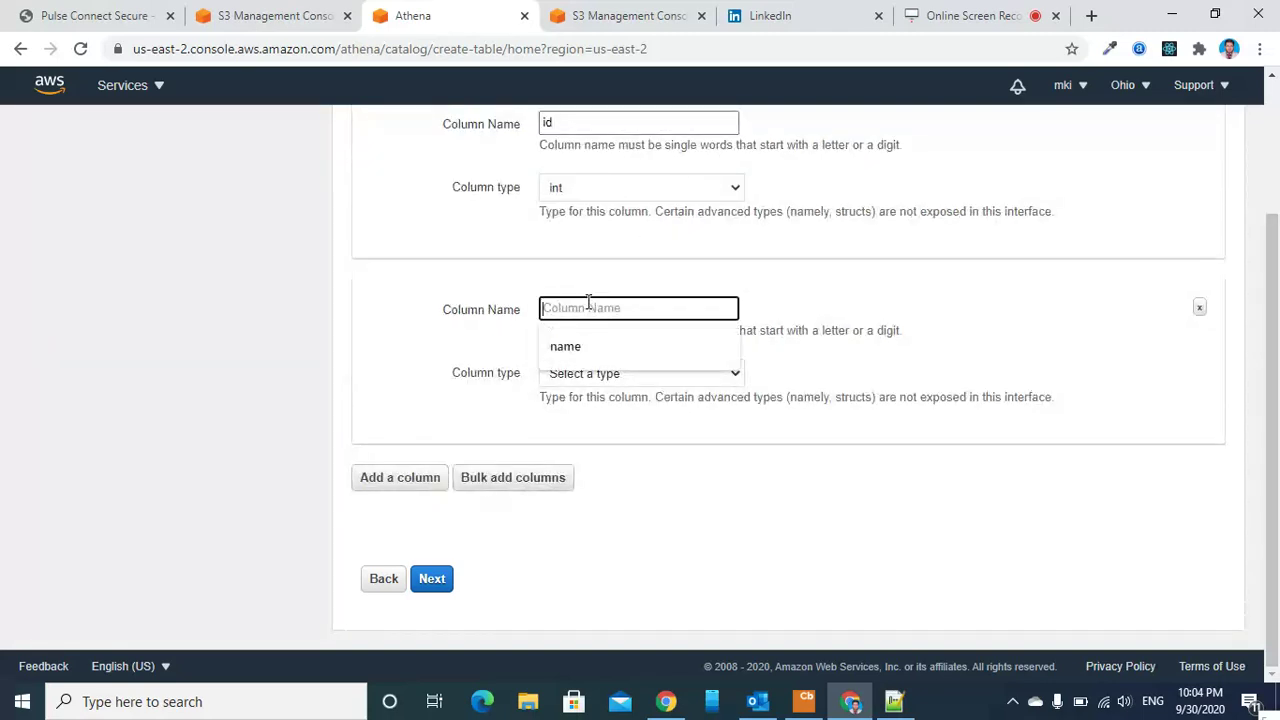
left_click(594, 343)
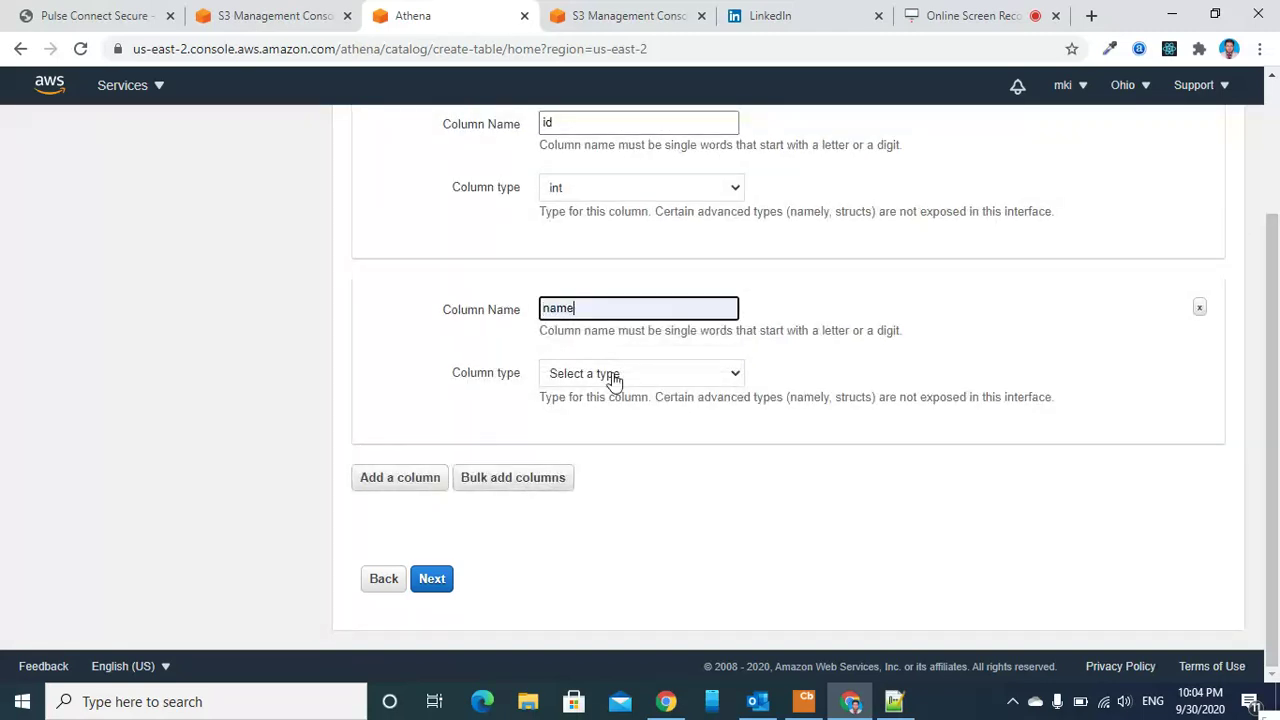
left_click(609, 374)
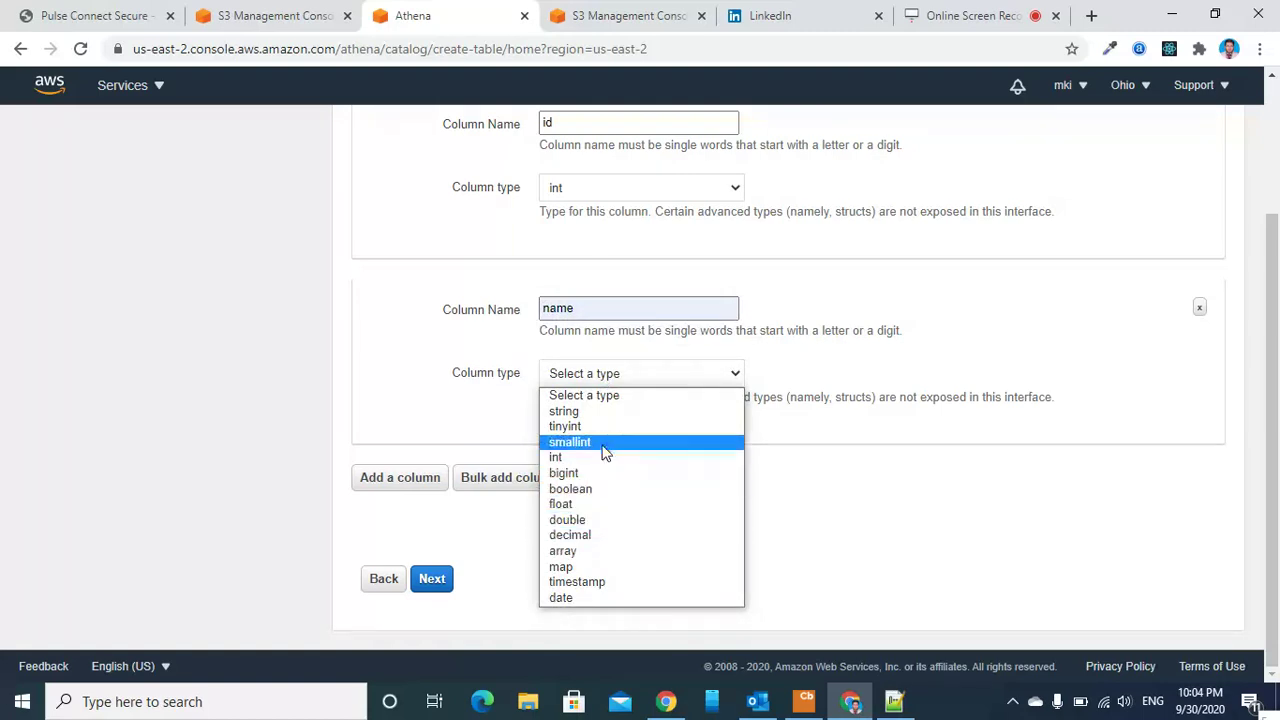
left_click(565, 412)
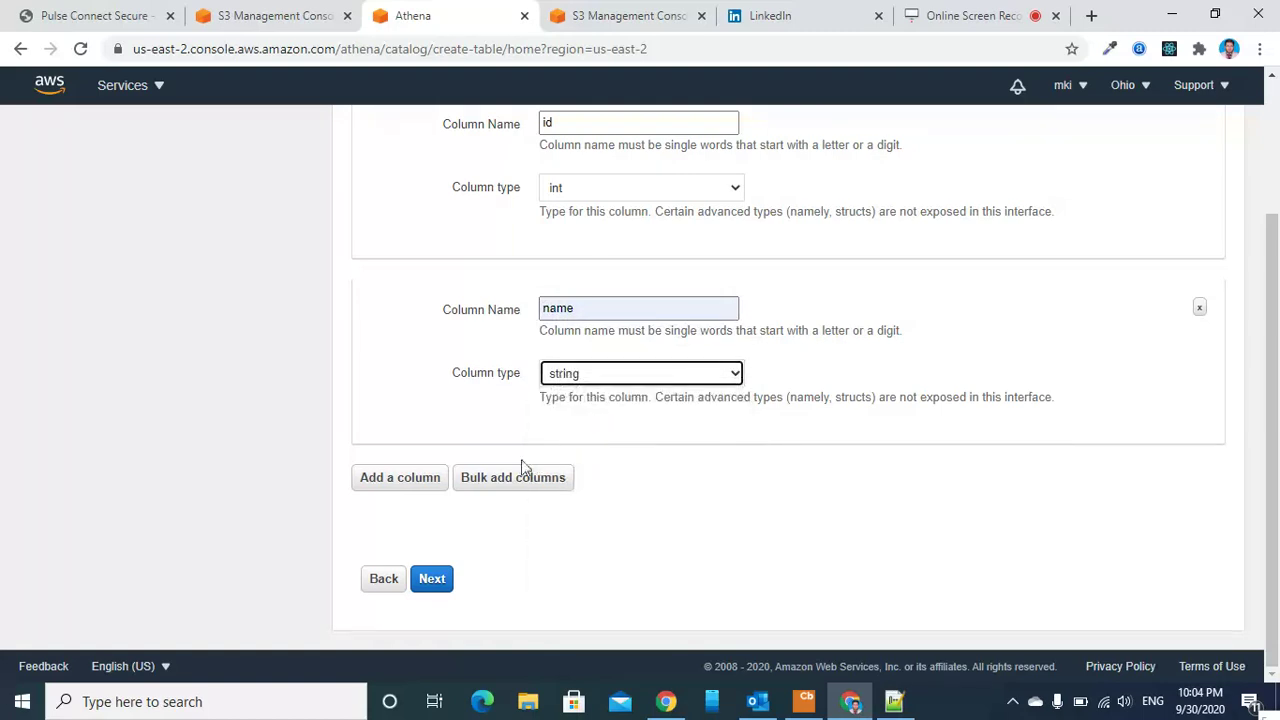
left_click(432, 580)
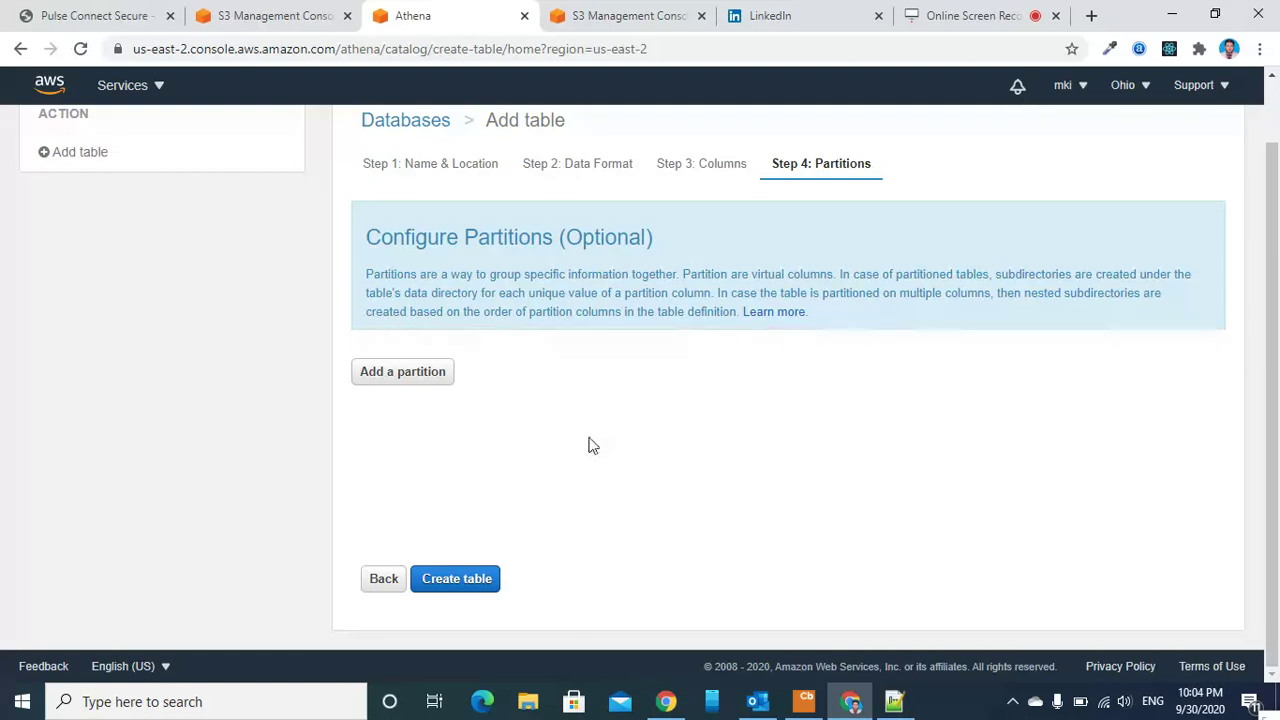
left_click(456, 580)
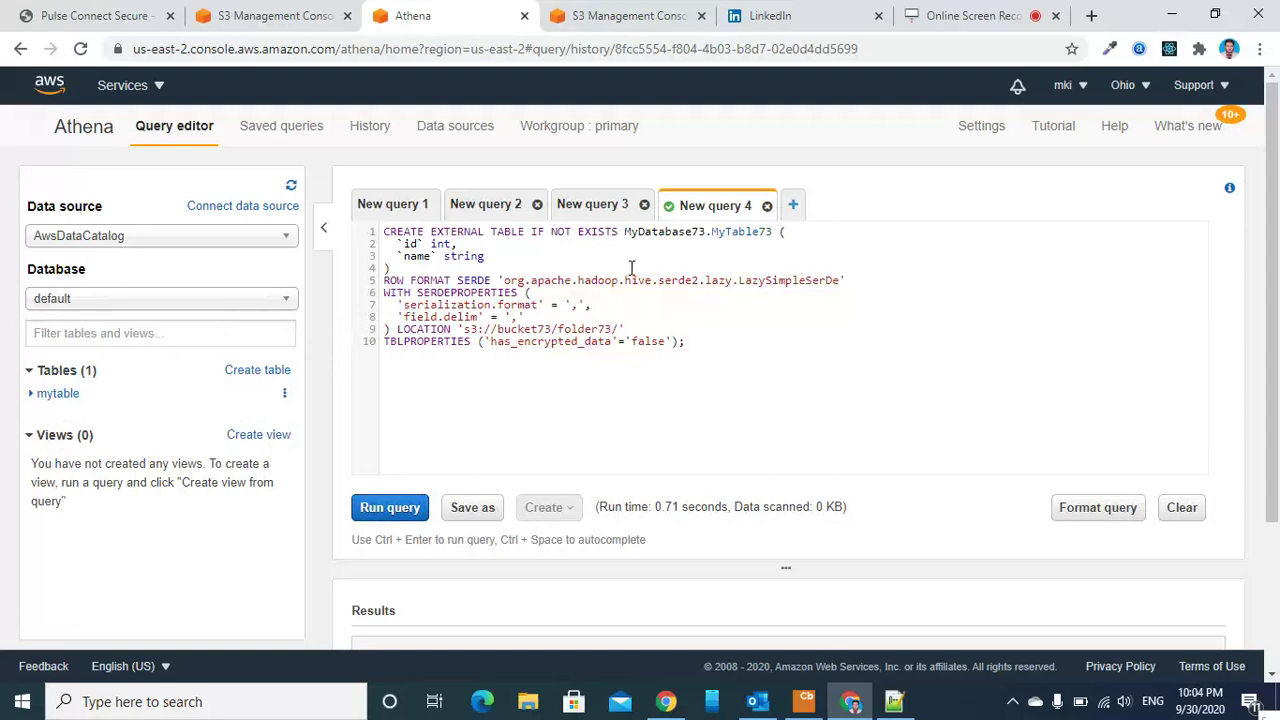
- Switch the query editor to the database mydatabase73 and expand mytable73 to show its columns
left_click(206, 298)
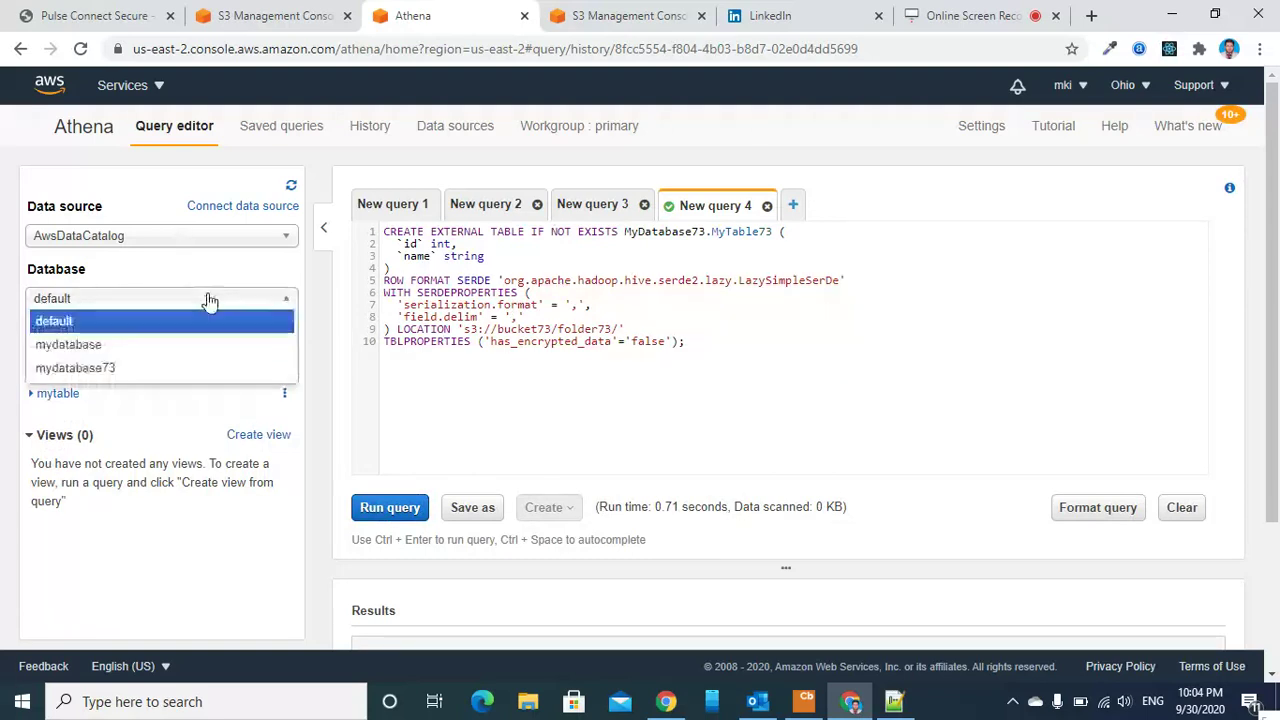
left_click(165, 370)
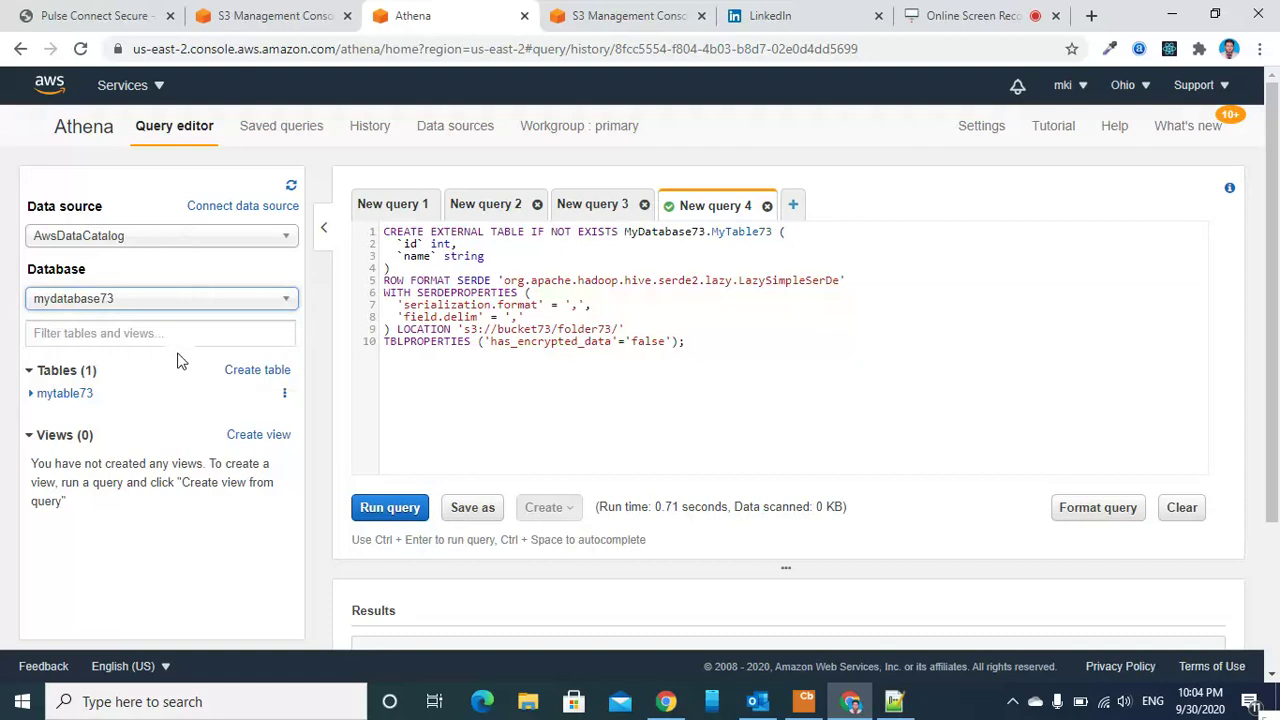
left_click(73, 398)
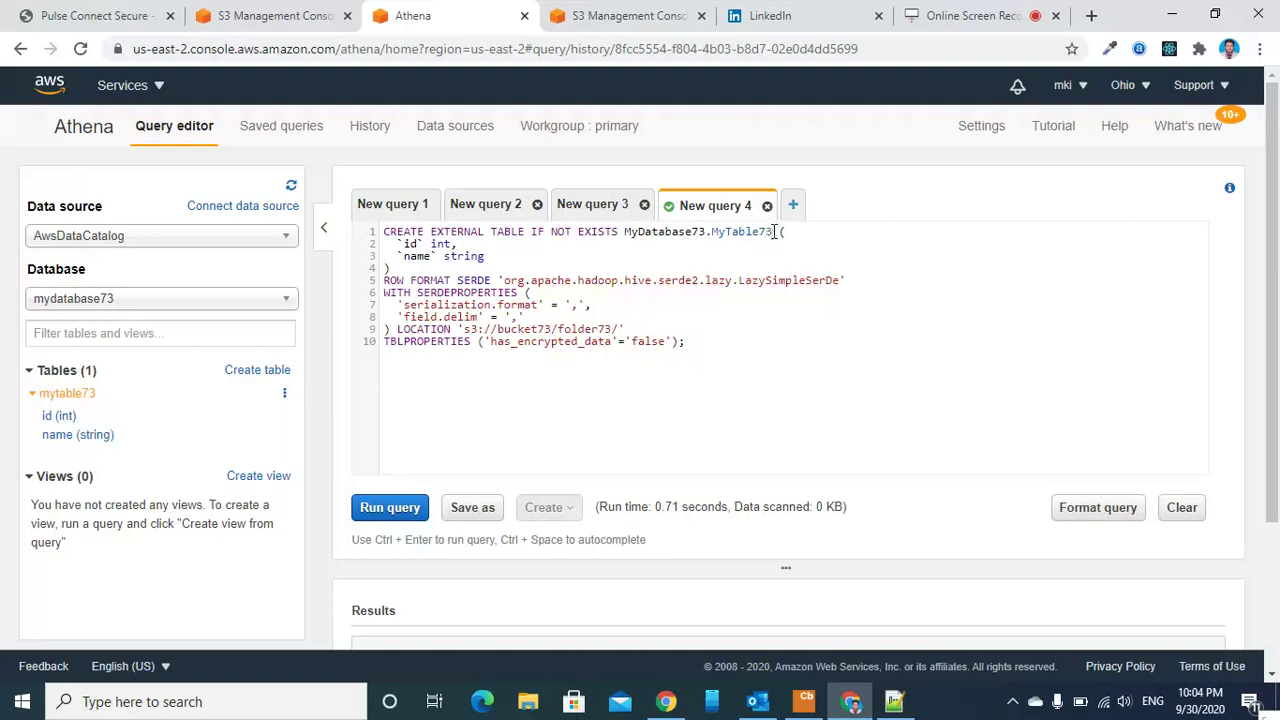
- In New query 1, write and run "select * from MyDatabase73.MyTable73;", reusing the table name from the create statement
left_click_drag(773, 232, 627, 232)
key("ctrl+c")
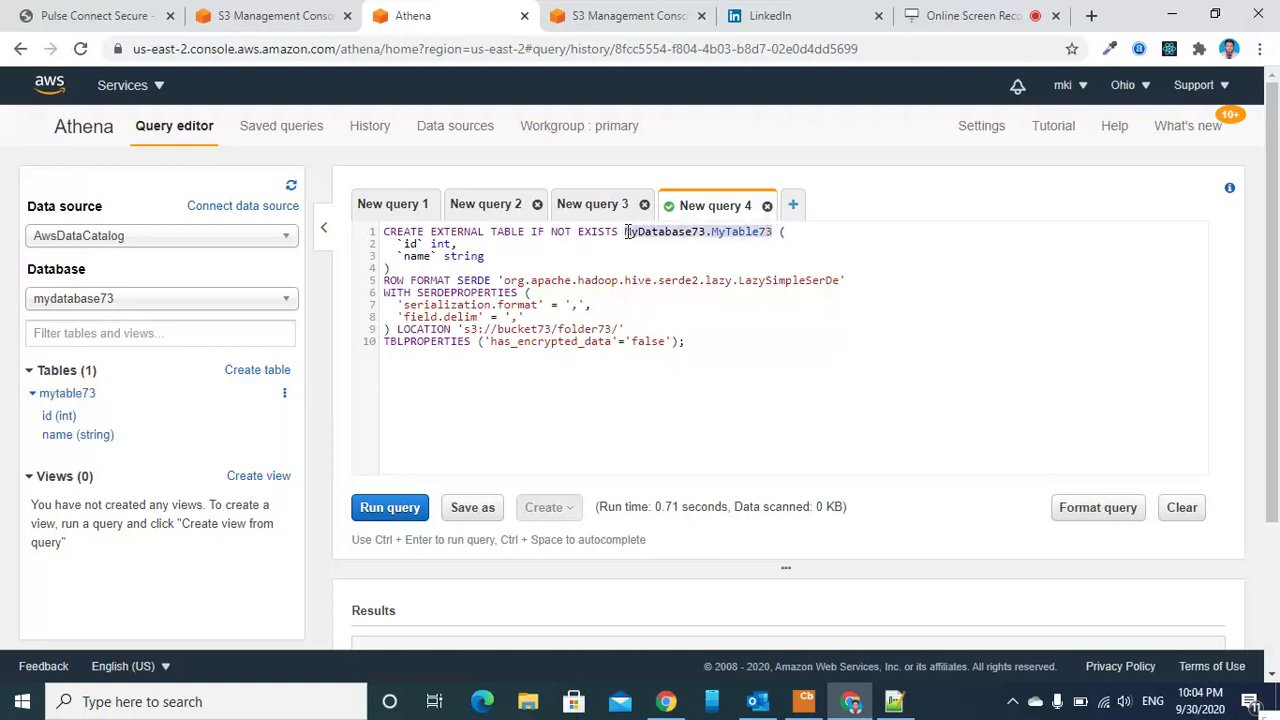
left_click(373, 205)
type("se")
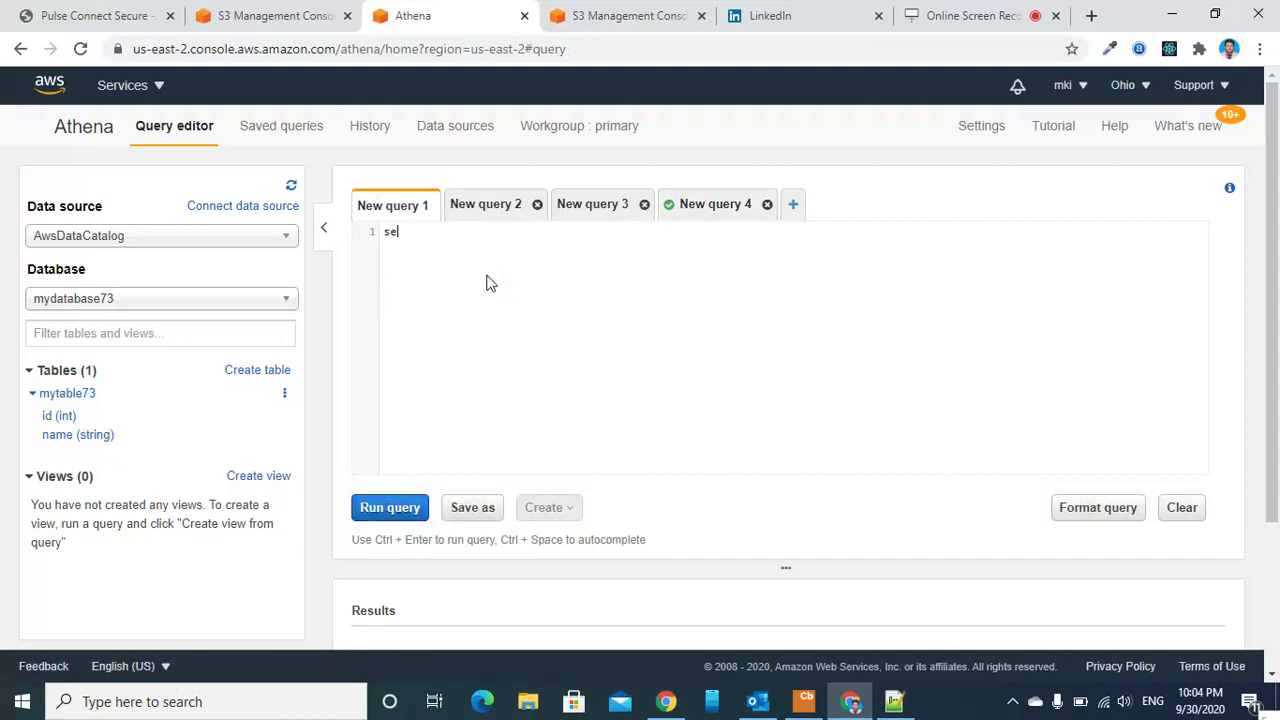
type("lect * from")
key("ctrl+v")
type(";")
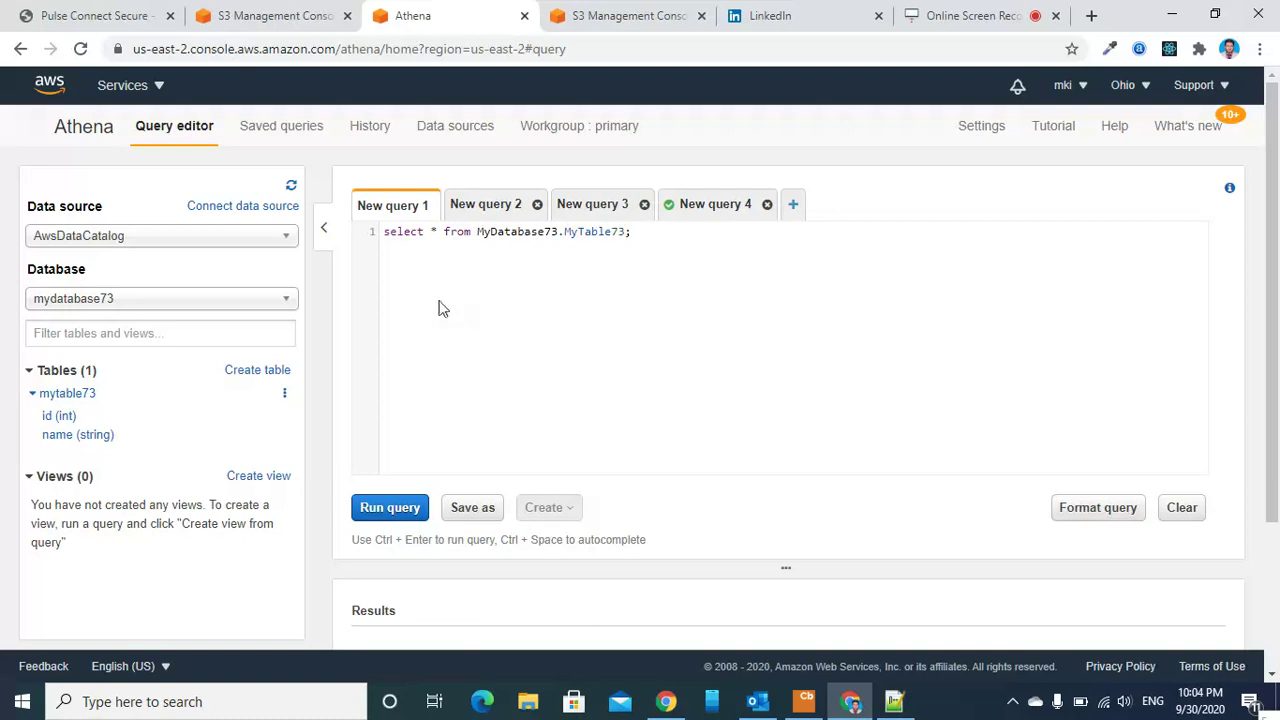
left_click(393, 506)
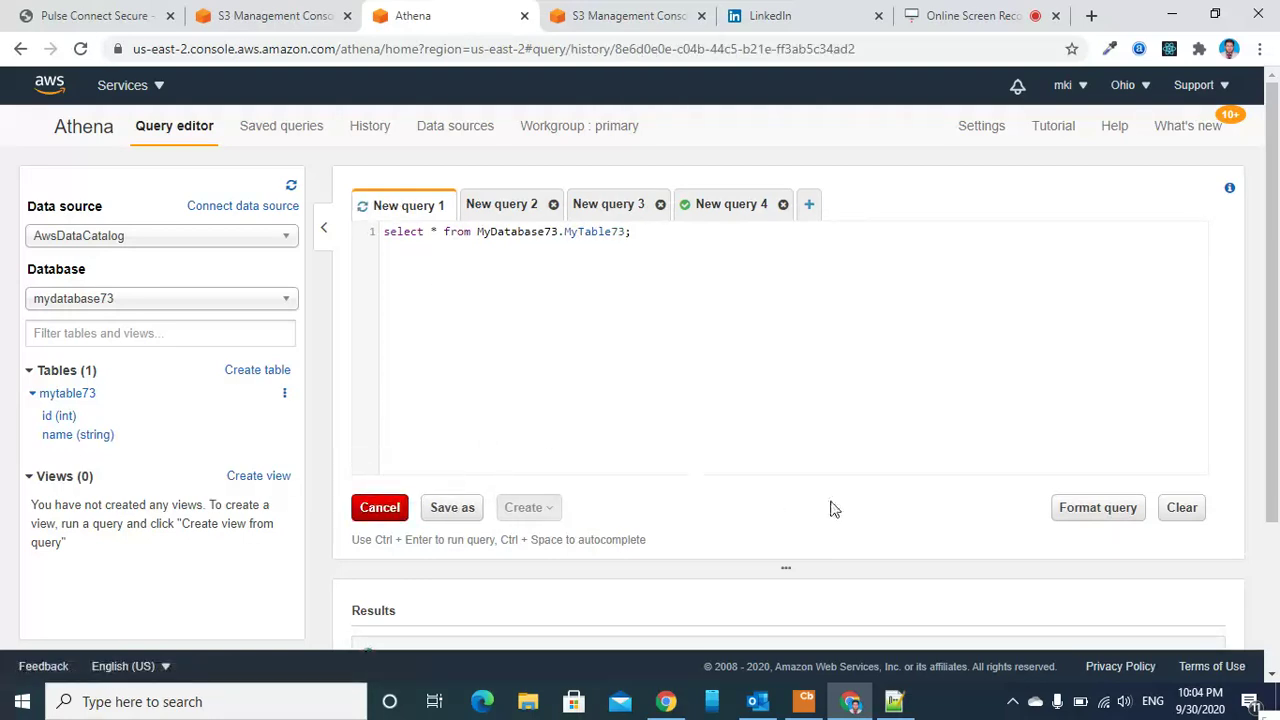
- Enlarge the results area and look through the id and name rows returned by the query
left_click_drag(786, 566, 787, 332)
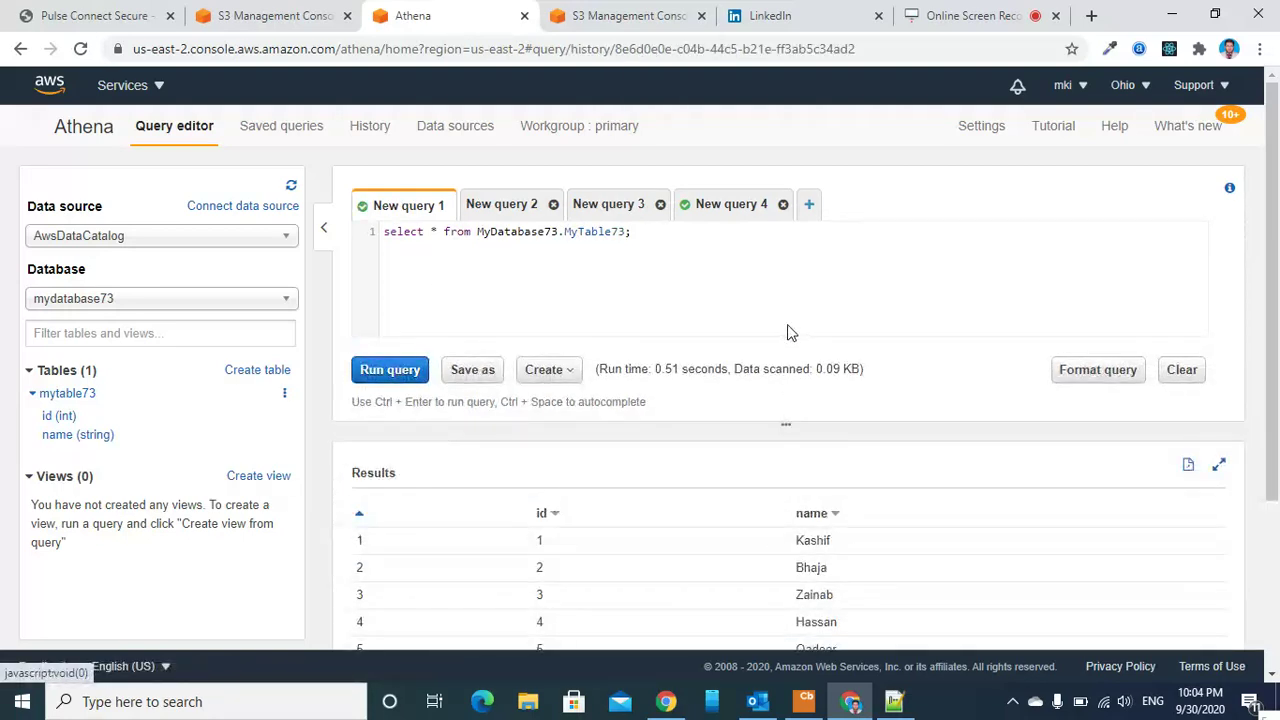
scroll(700, 544, "down", 3)
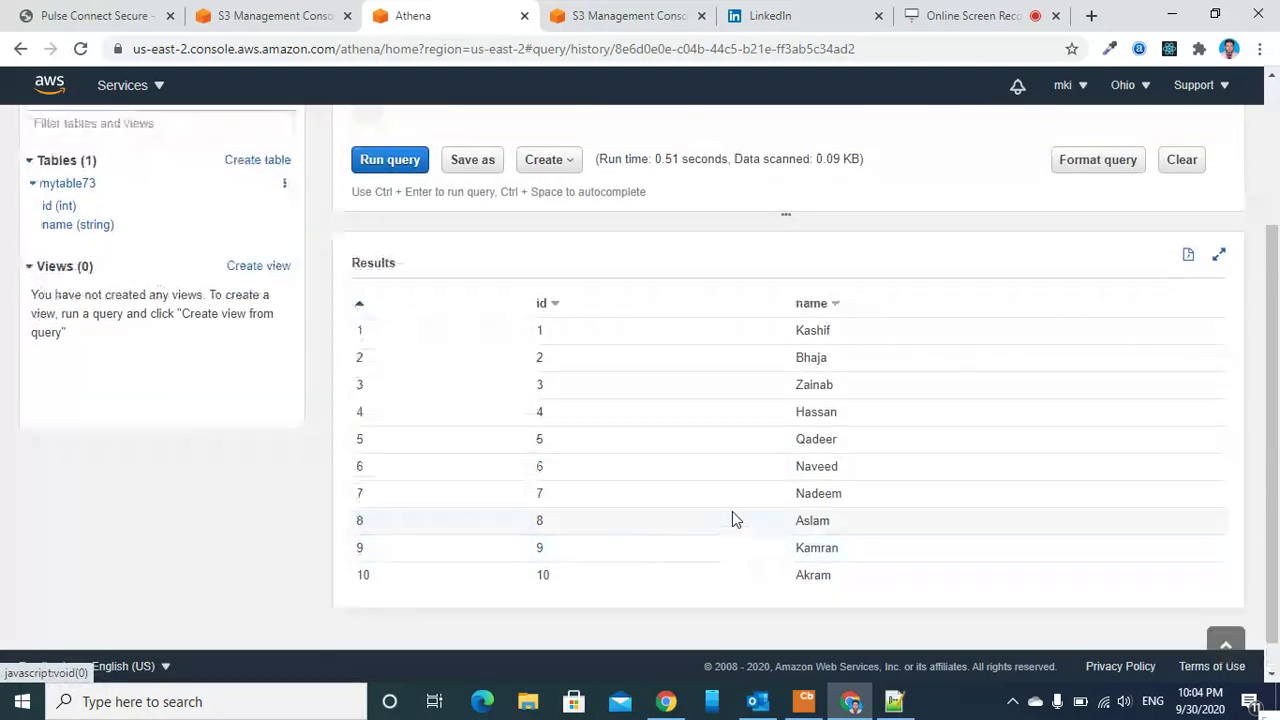
scroll(732, 511, "up", 2)
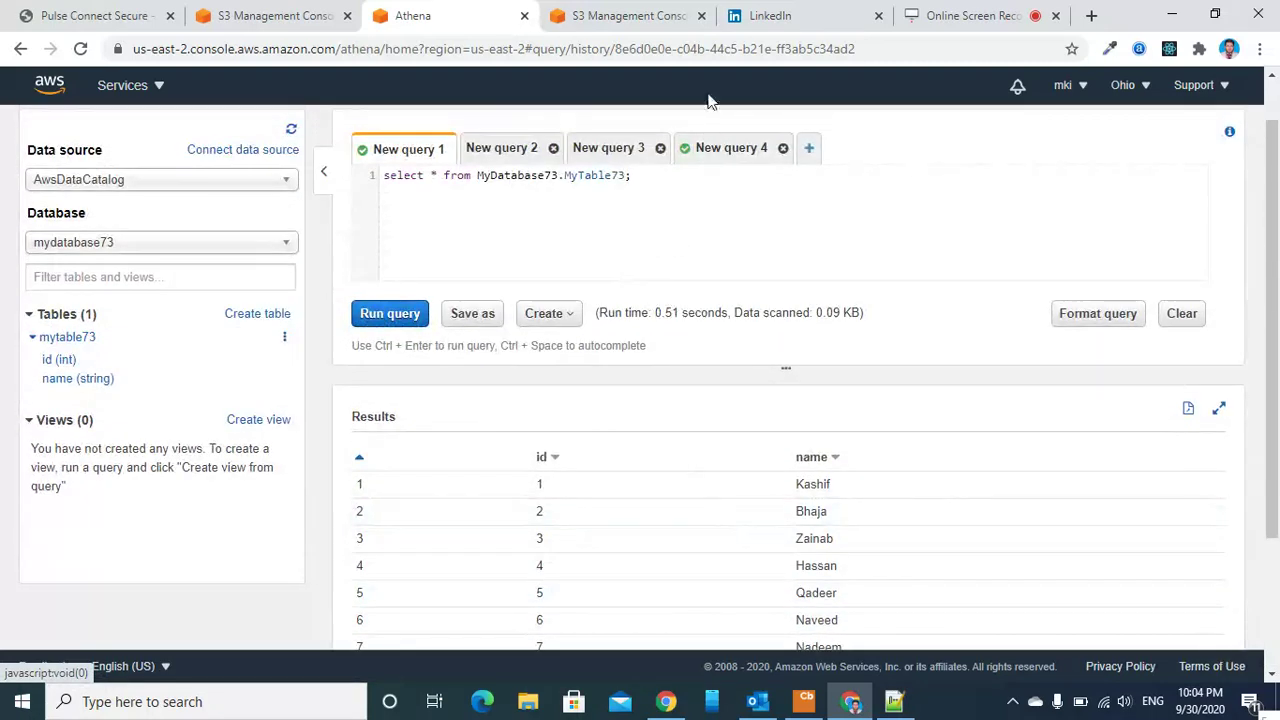
- Switch to the S3 console, refresh the bucket list and open folder73 inside bucket73
left_click(632, 16)
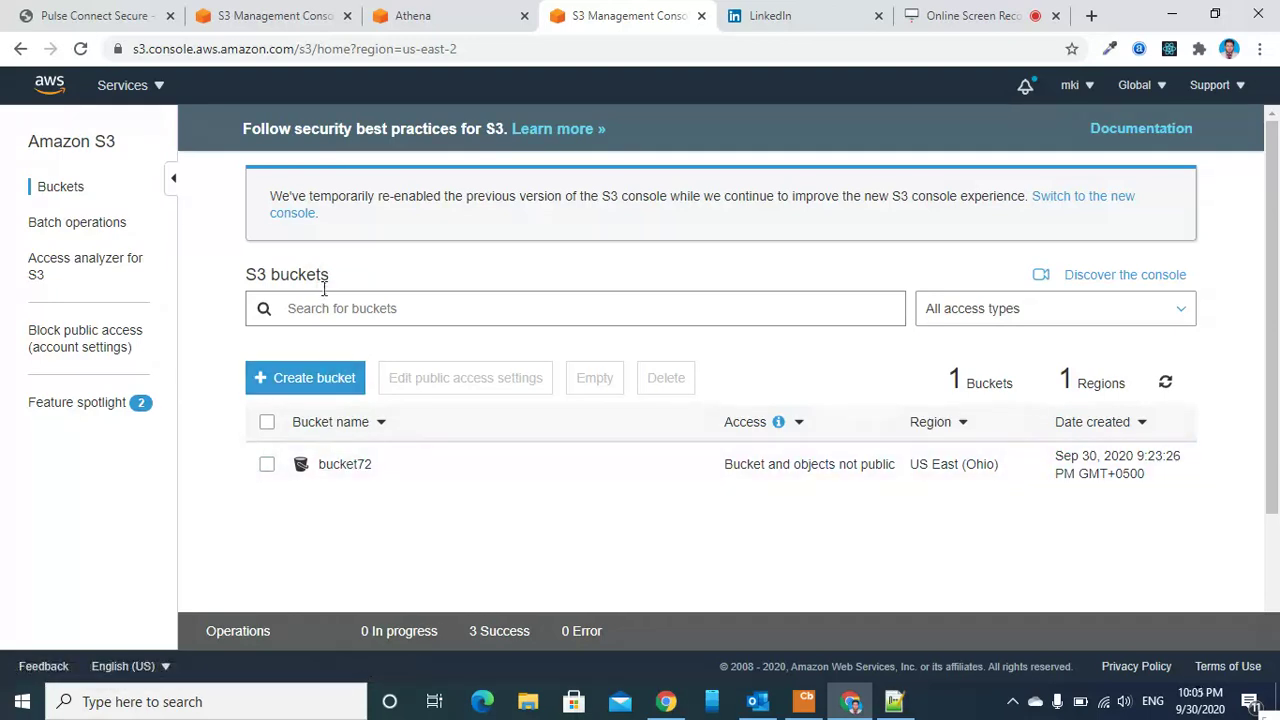
left_click(80, 48)
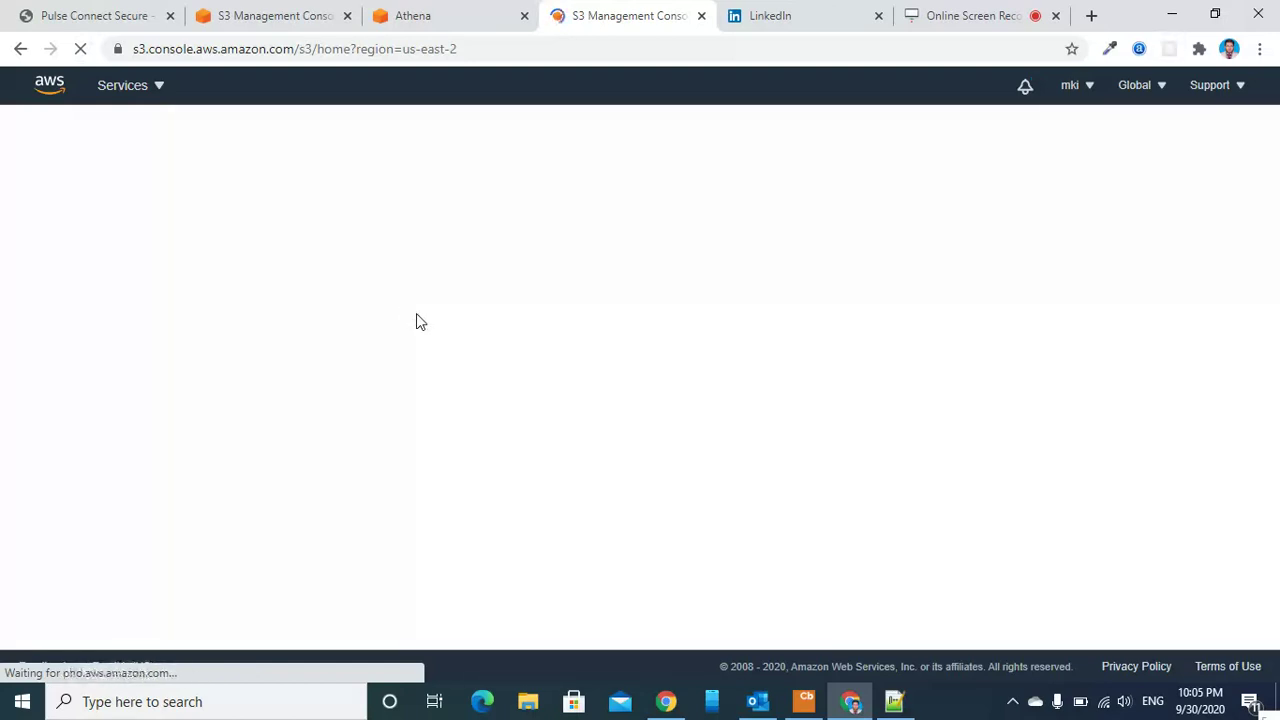
left_click(345, 510)
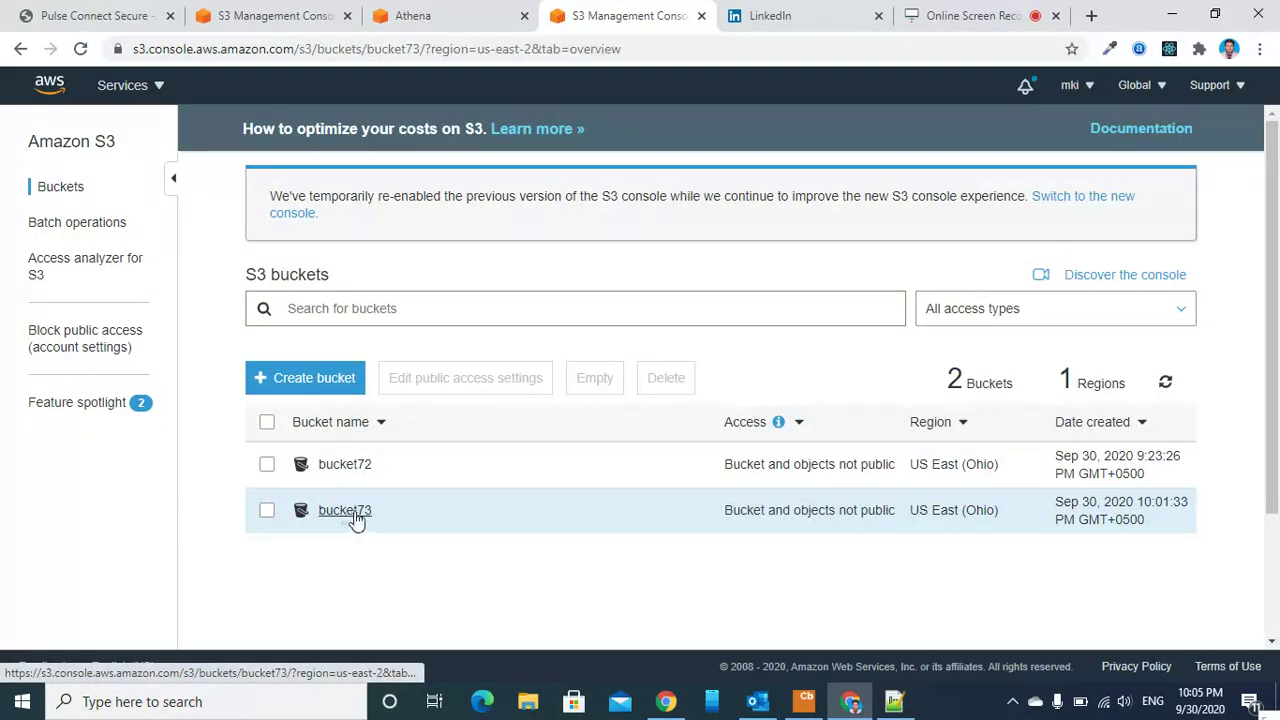
left_click(177, 497)
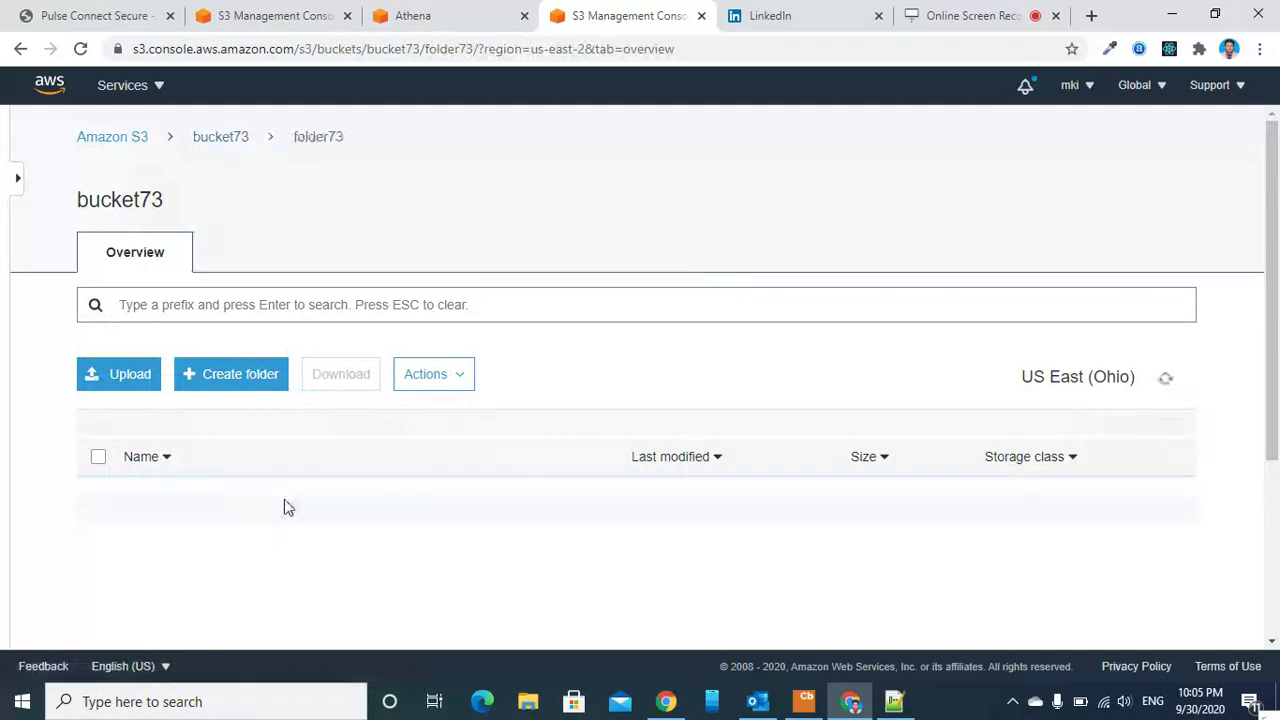
- Upload names2.csv from the Desktop to folder73, keeping the default permissions and properties
left_click(132, 378)
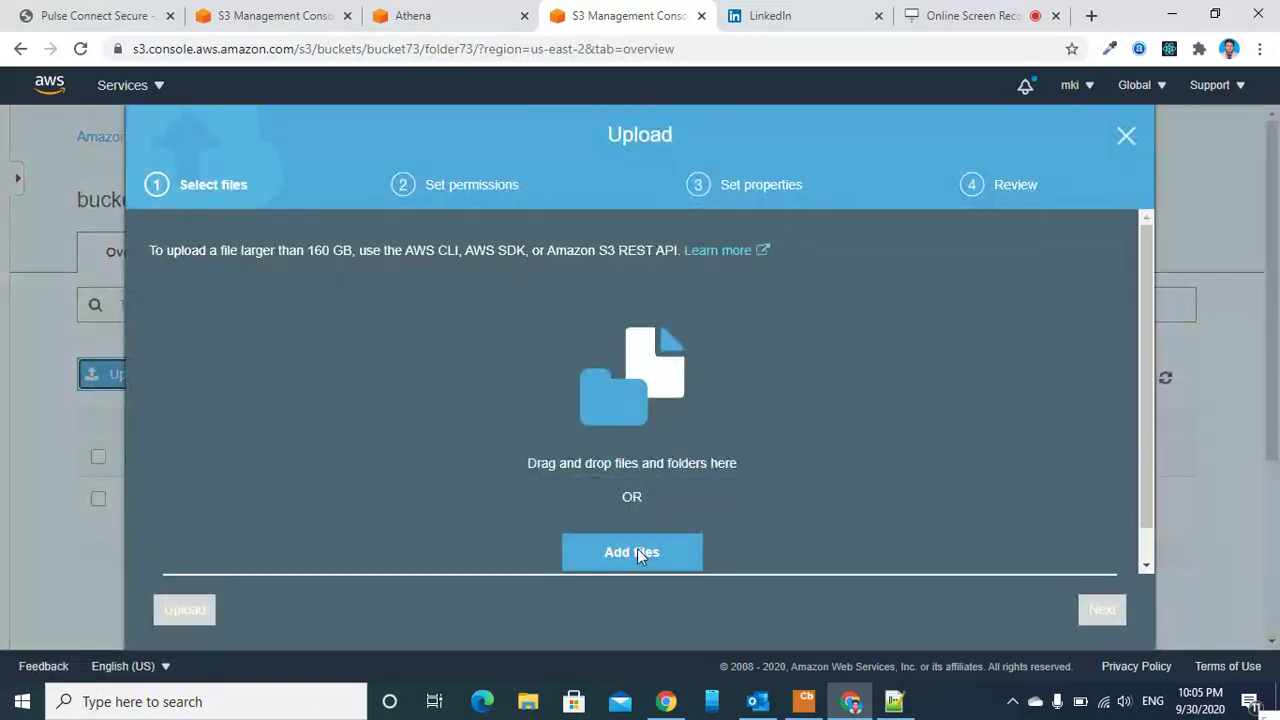
left_click(640, 555)
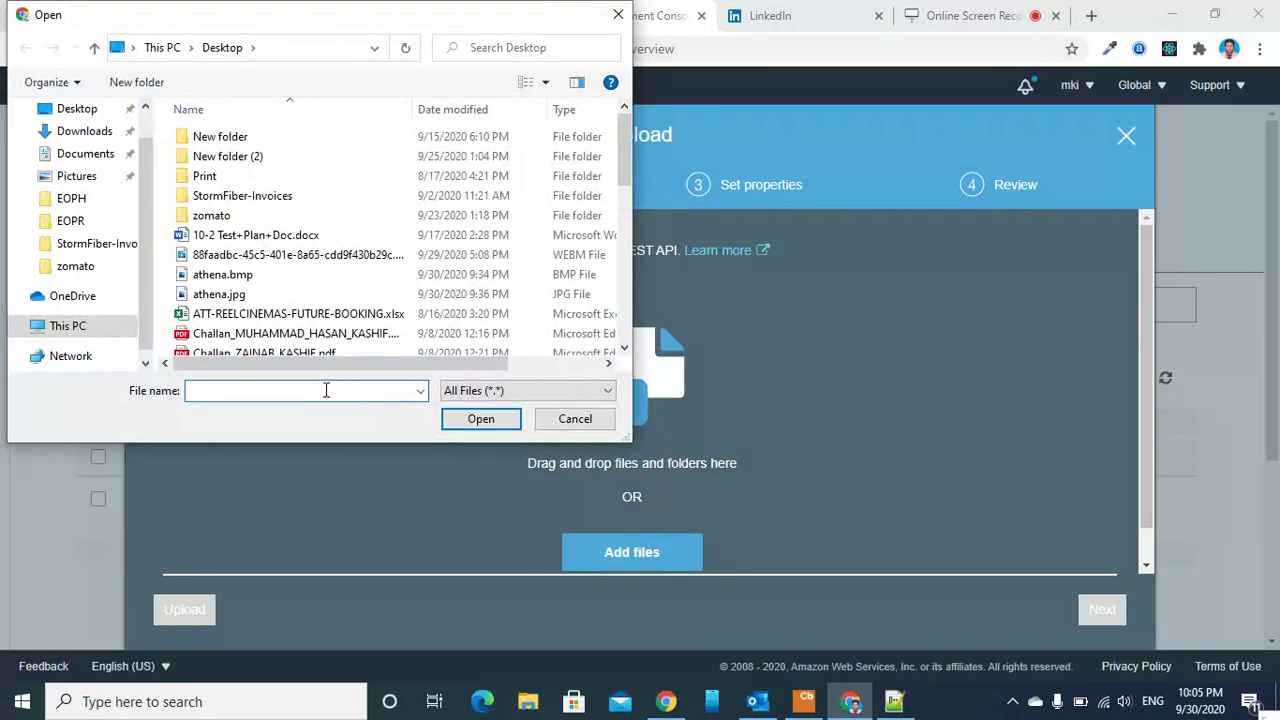
type("name")
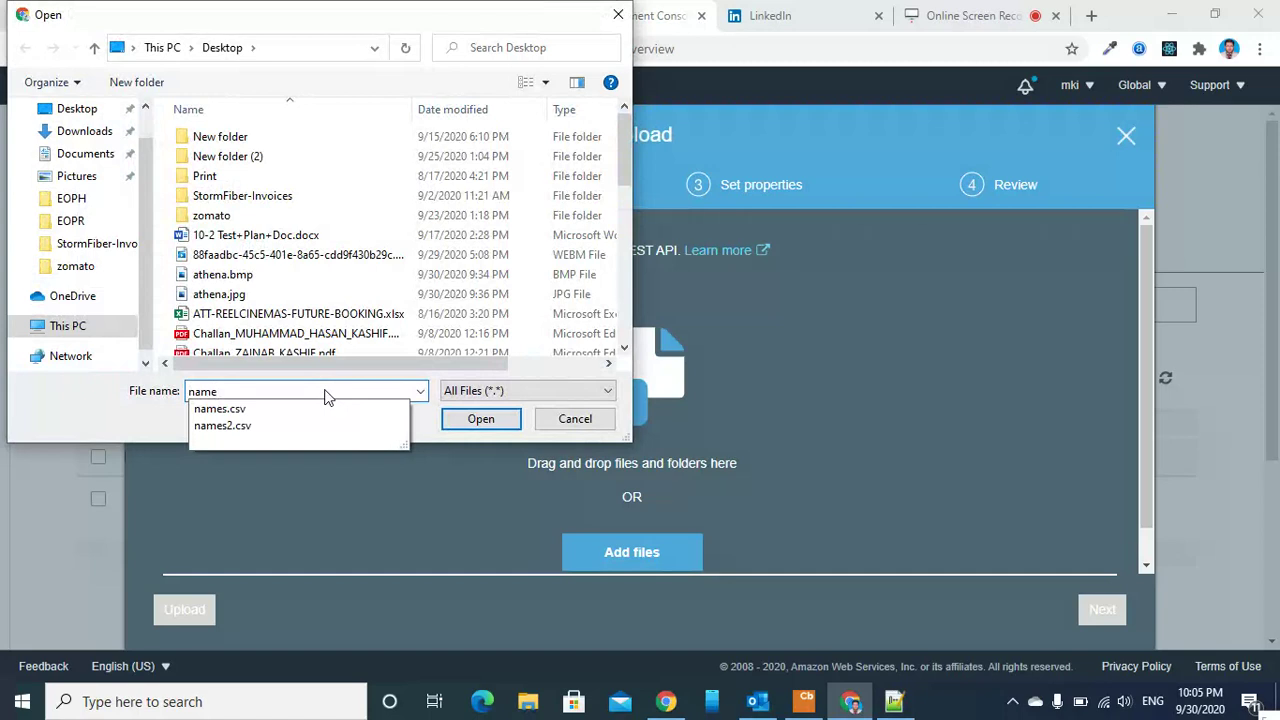
left_click(300, 426)
left_click(480, 420)
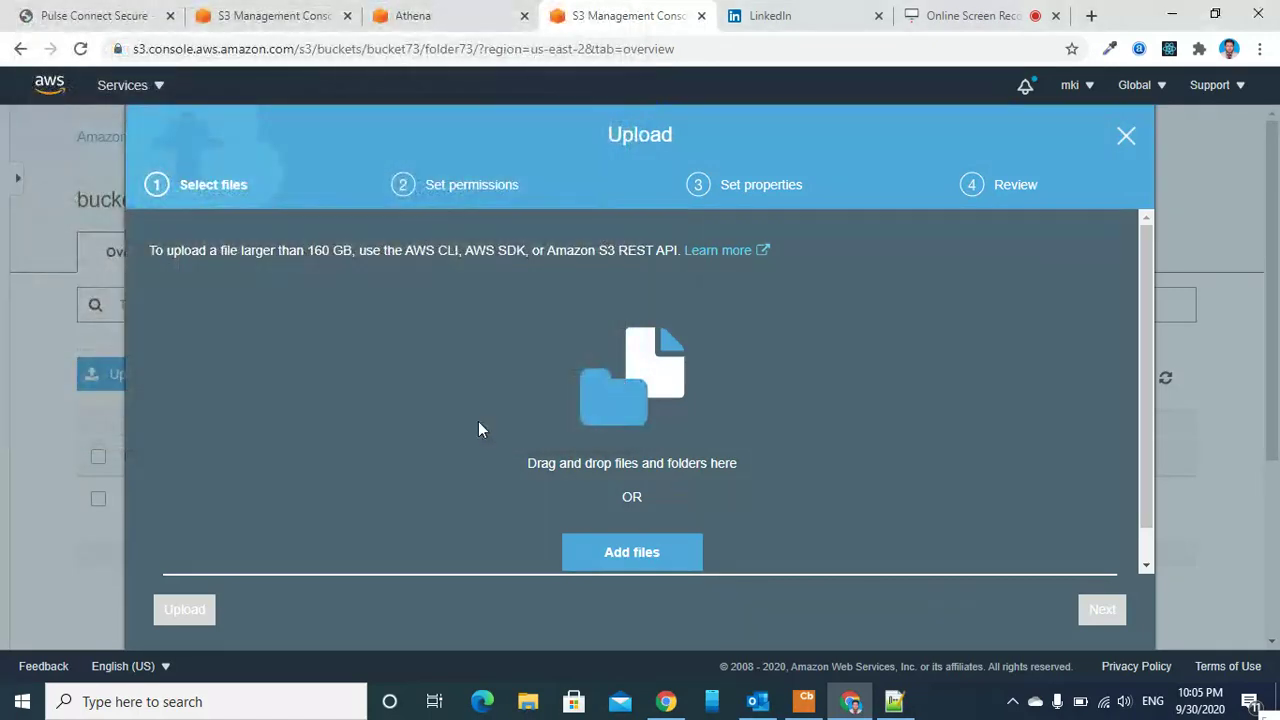
left_click(1102, 610)
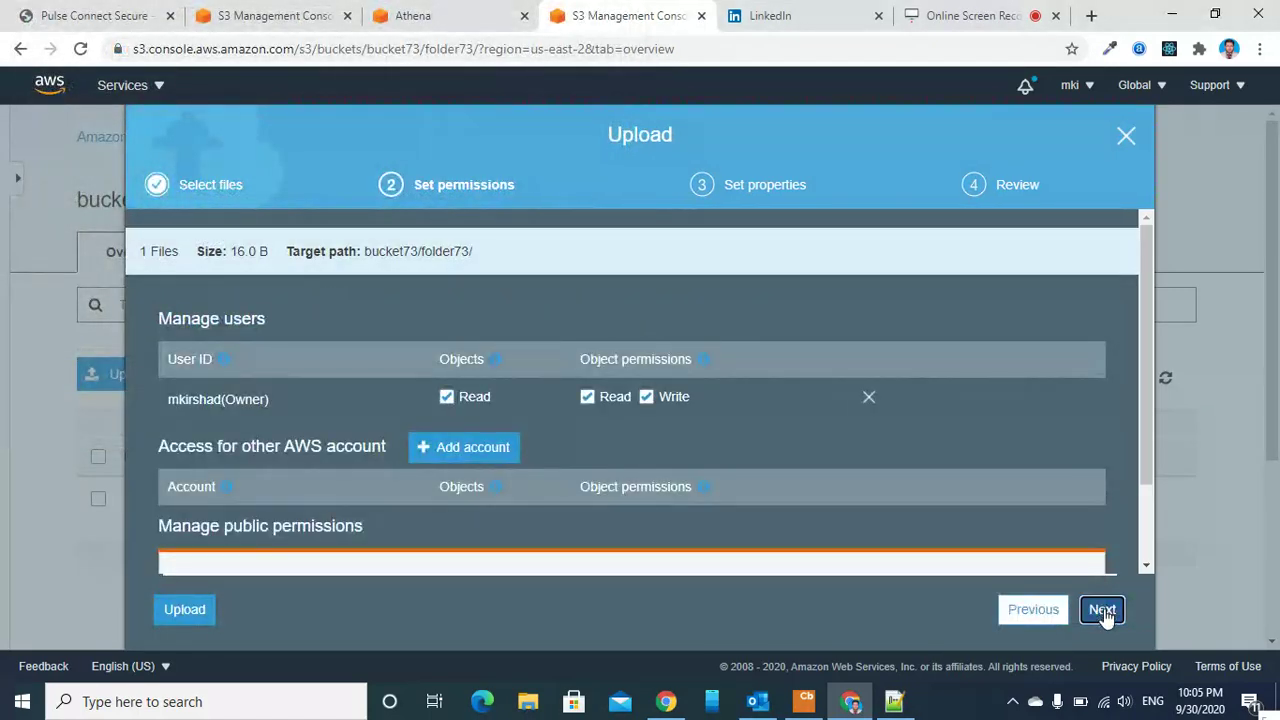
left_click(1102, 610)
left_click(1102, 610)
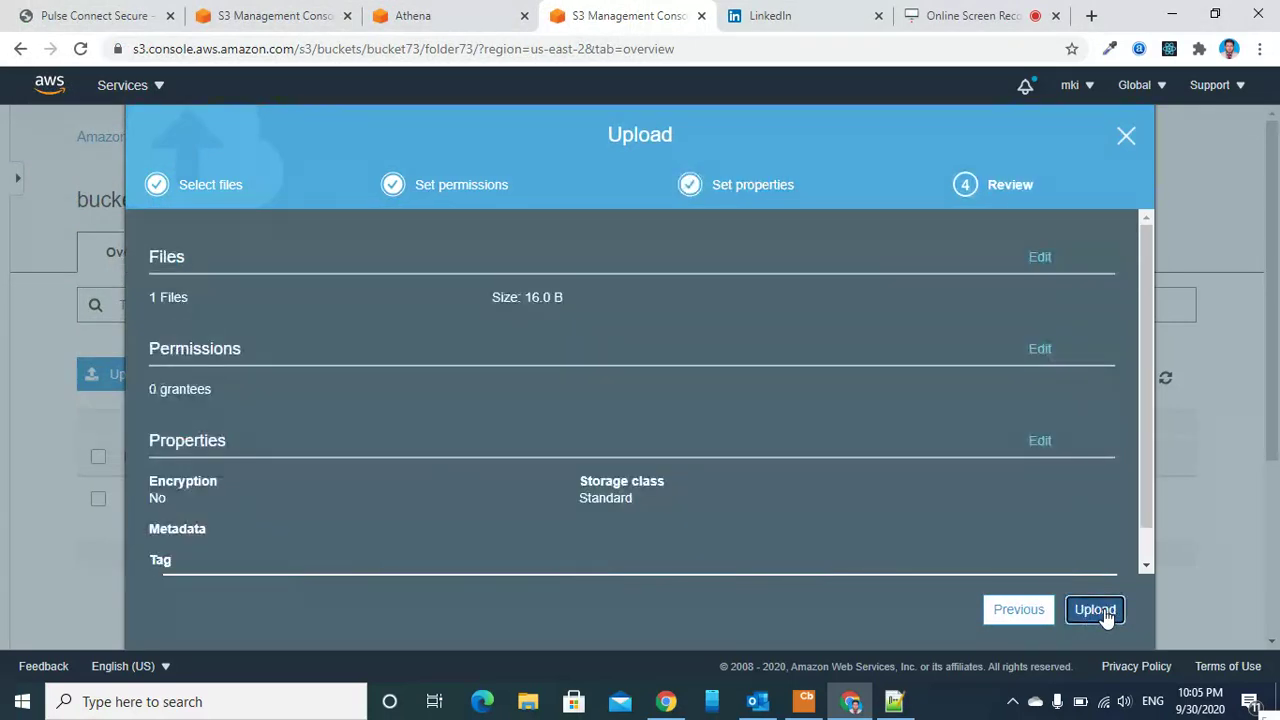
left_click(1100, 610)
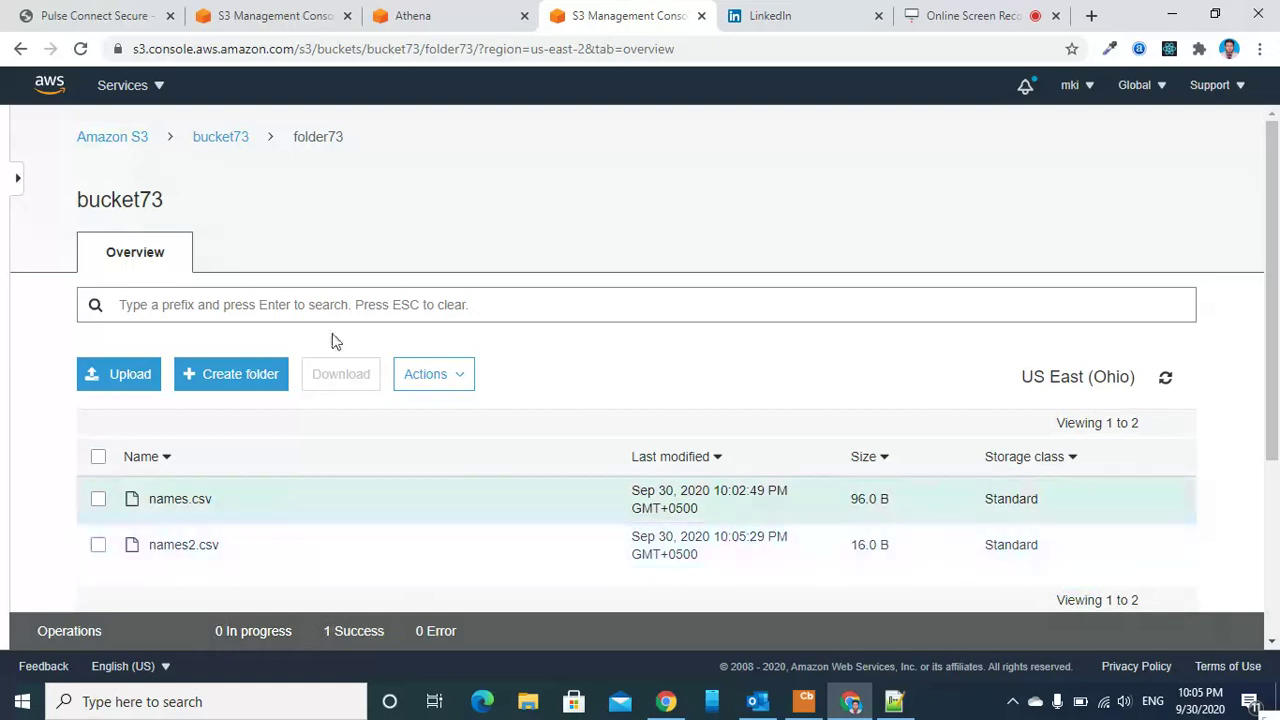
- Switch to Athena, rerun the select query on MyDatabase73.MyTable73 and look through the returned rows down to the last one
left_click(410, 15)
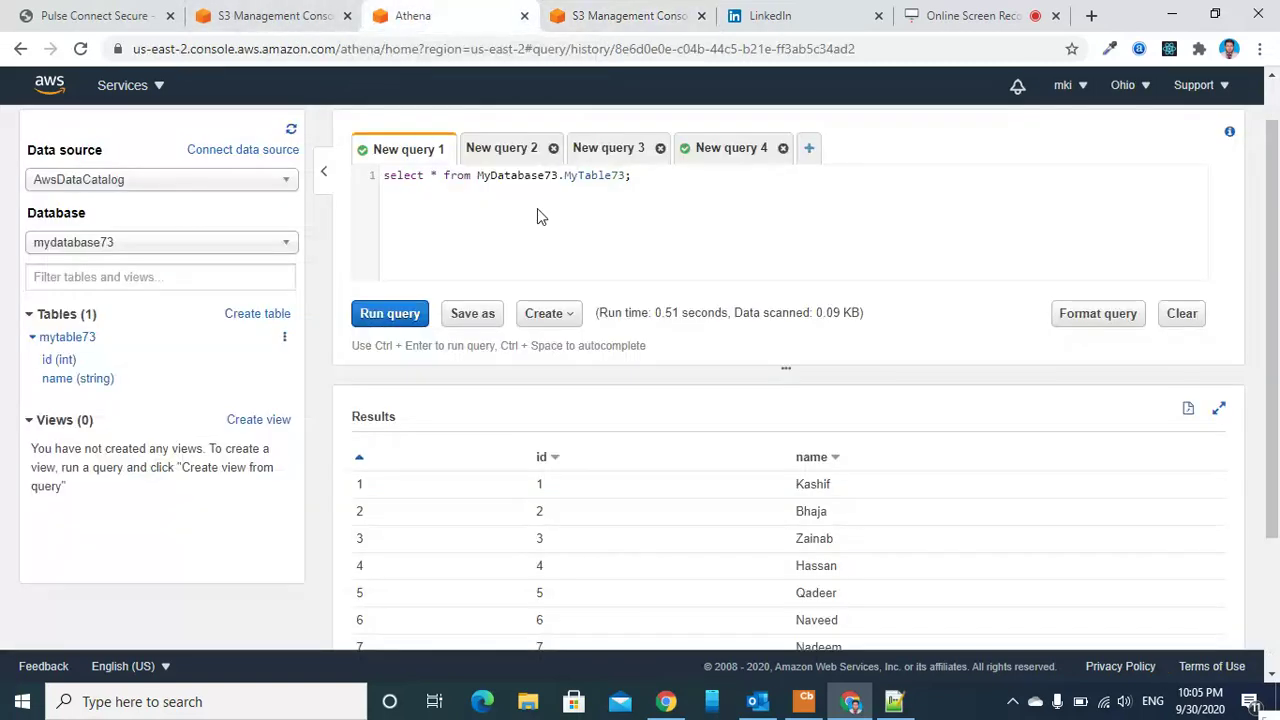
left_click(390, 313)
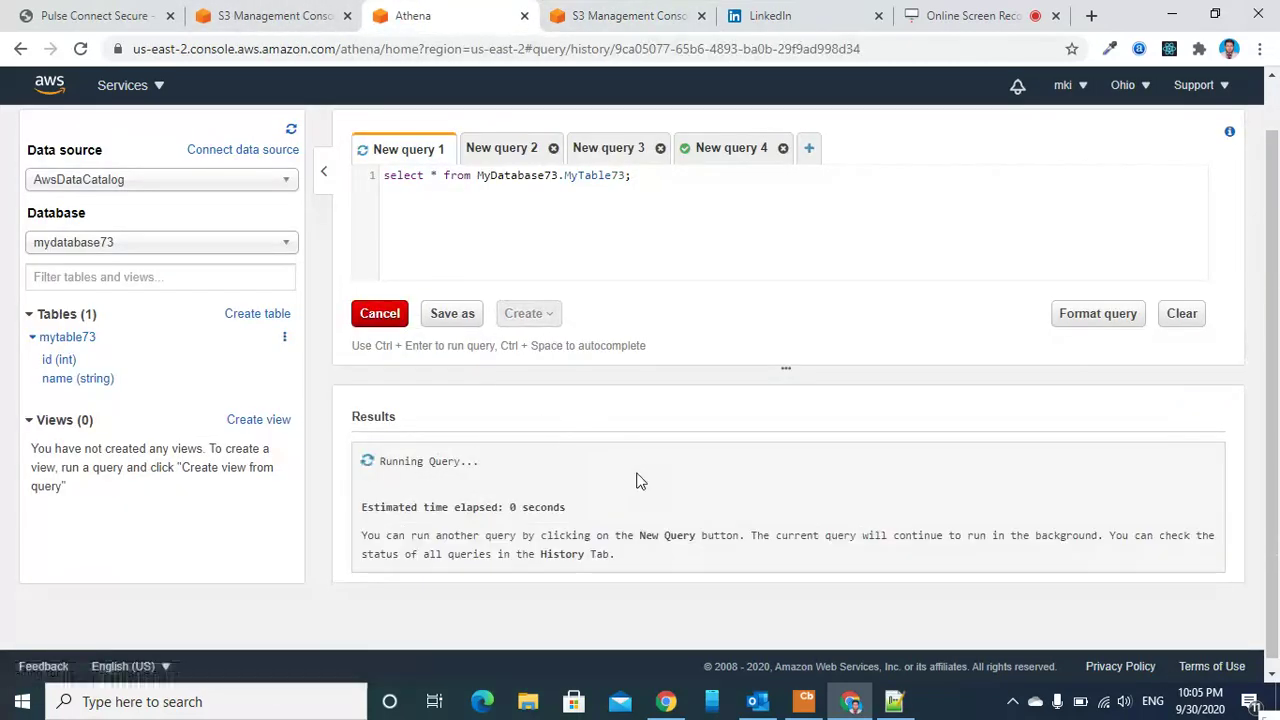
scroll(640, 478, "down", 3)
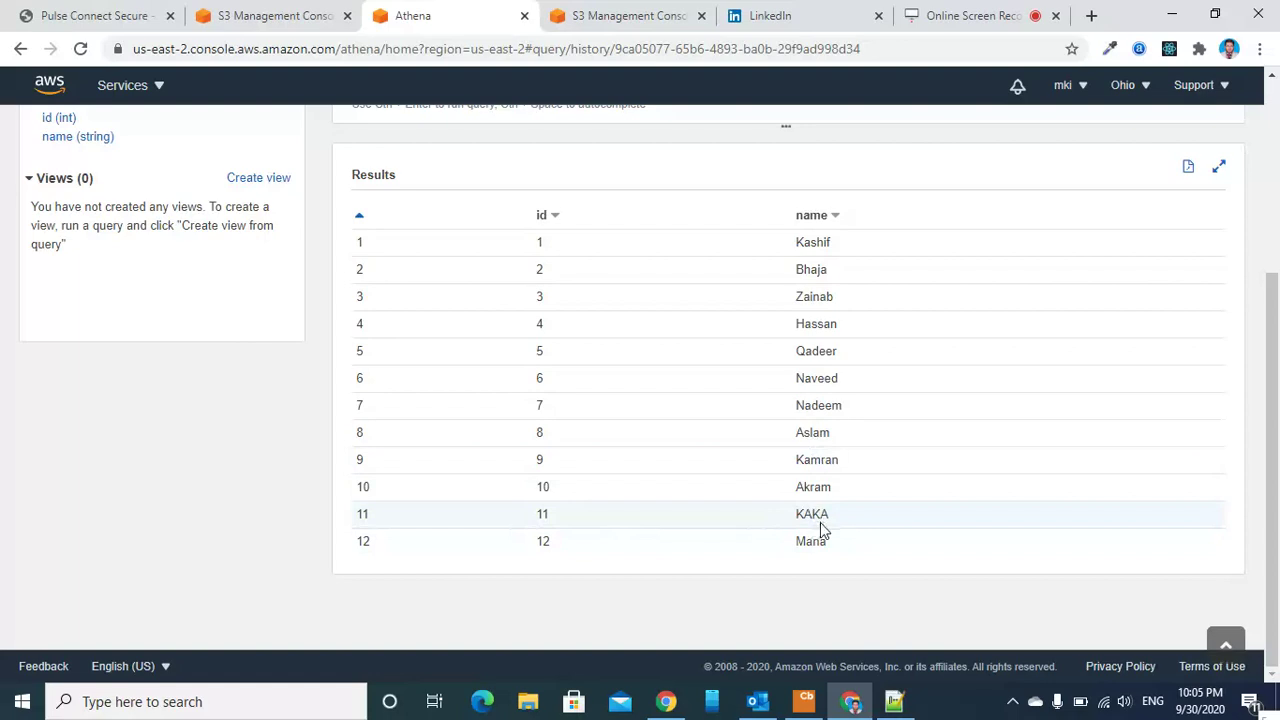
- Add the condition "where id >= 10" to the select query in New query 1 and run it to view the filtered rows
scroll(734, 411, "up", 3)
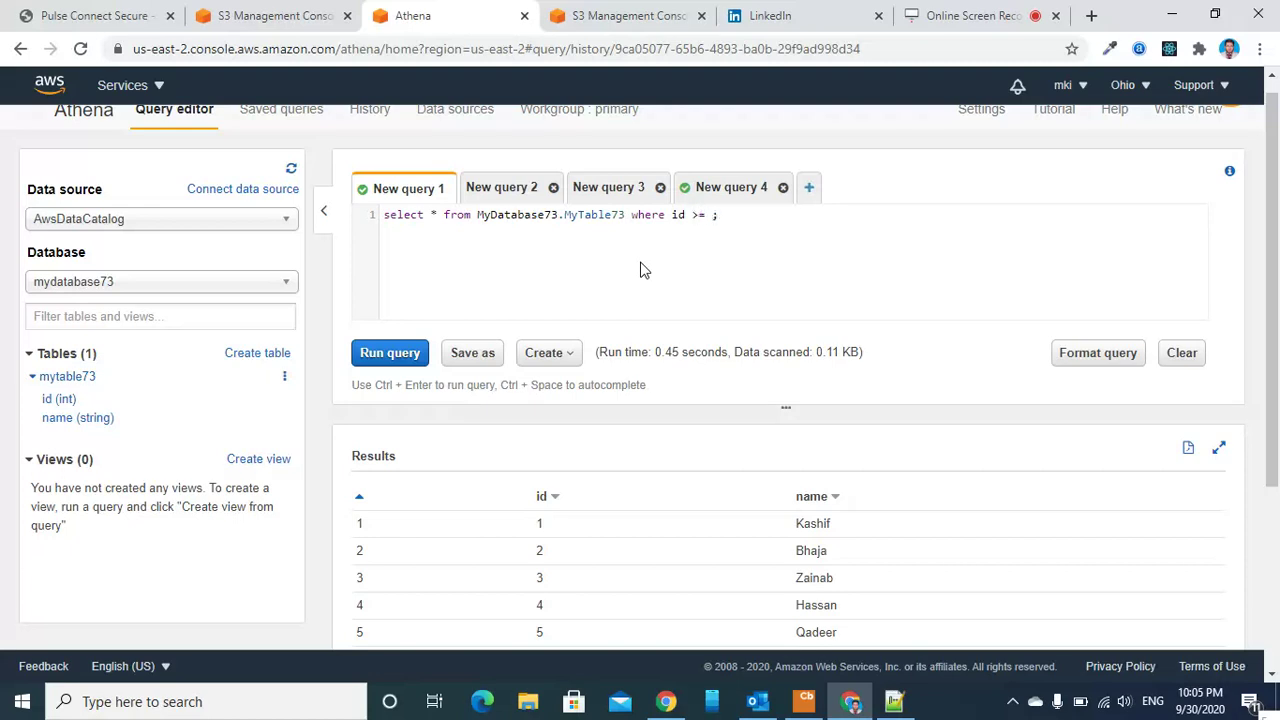
left_click(392, 353)
scroll(734, 438, "down", 1)
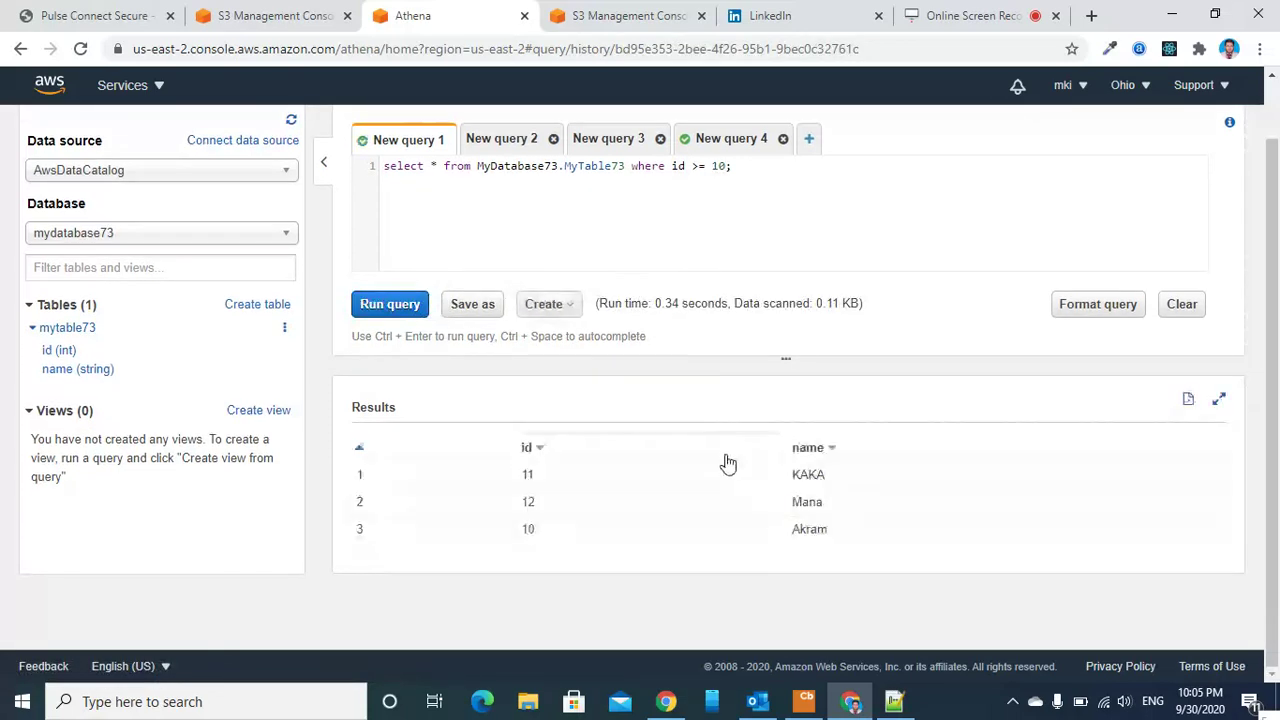